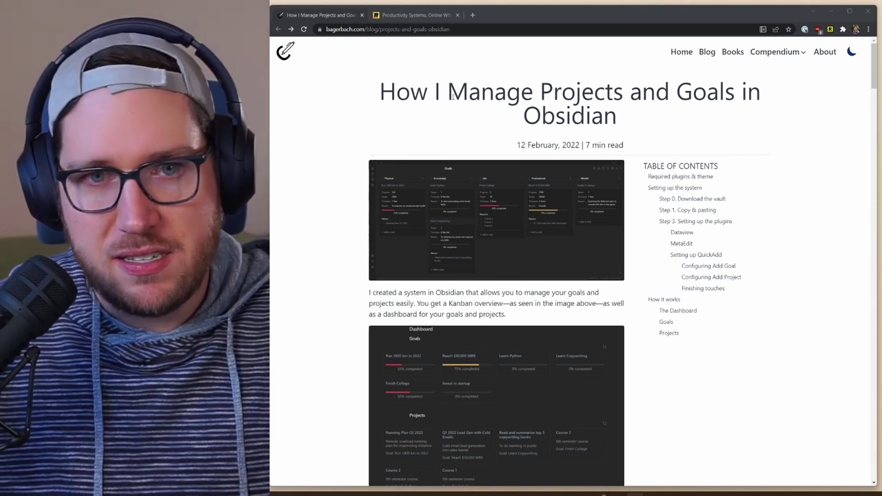
Read the blog article on managing projects and goals, covering the dashboard images, required plugins and theme, and setup instructions.
scroll(334, 257, "down", 2)
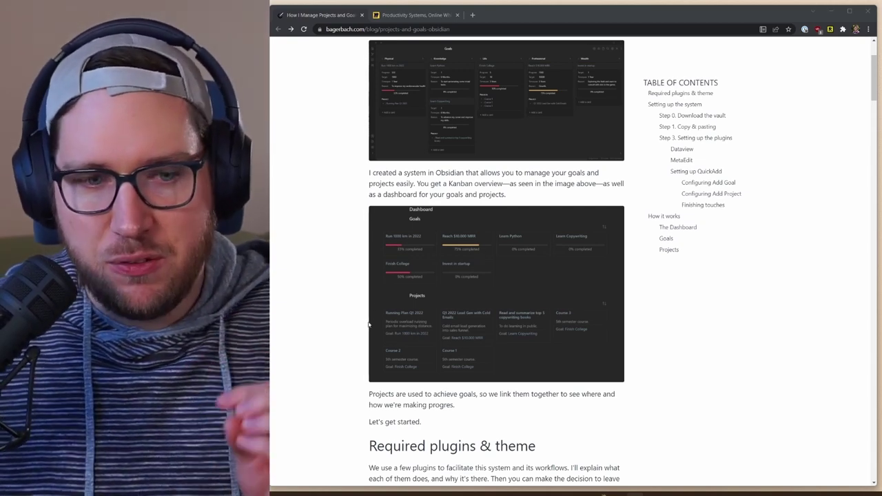
scroll(356, 316, "down", 5)
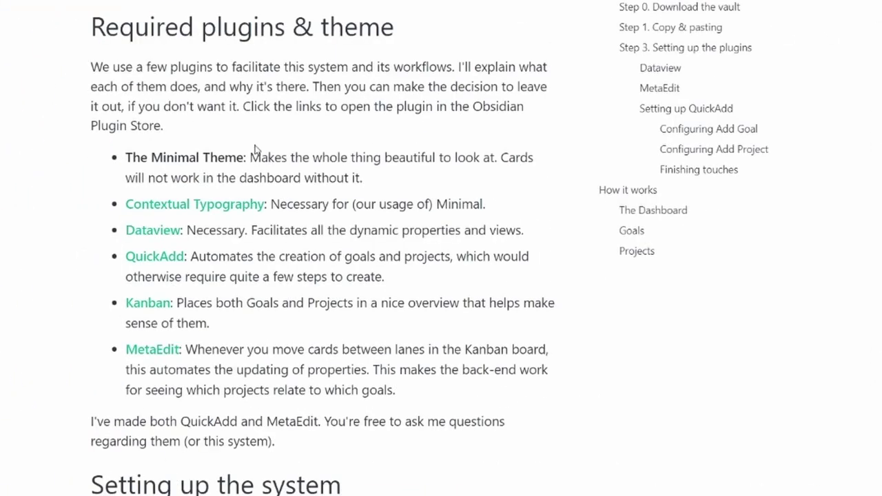
scroll(255, 148, "up", 6)
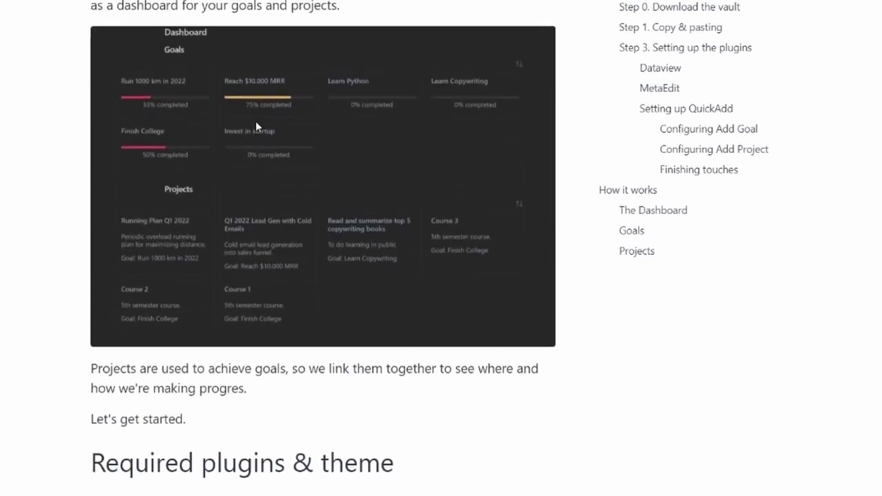
scroll(254, 152, "down", 4)
scroll(252, 156, "down", 2)
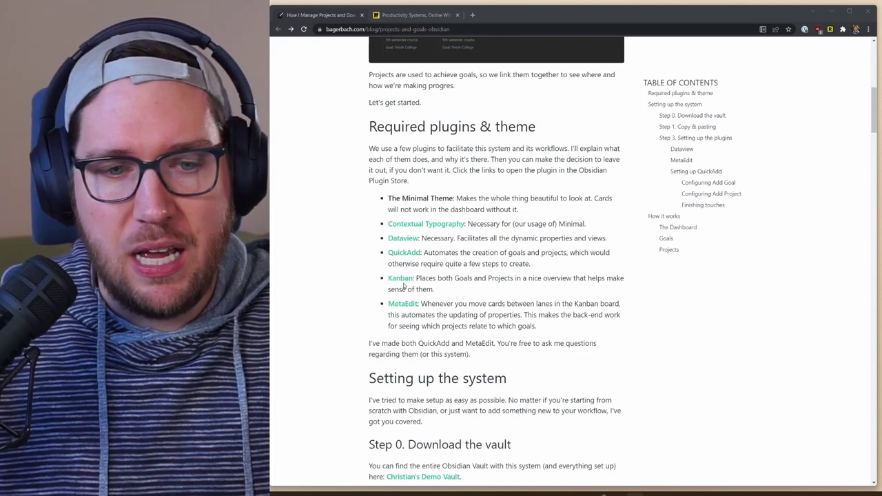
scroll(404, 286, "down", 3)
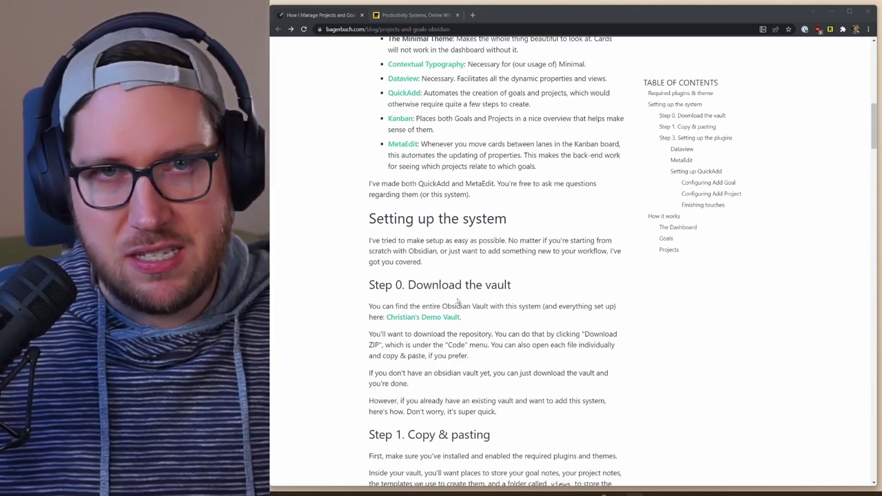
scroll(457, 302, "down", 2)
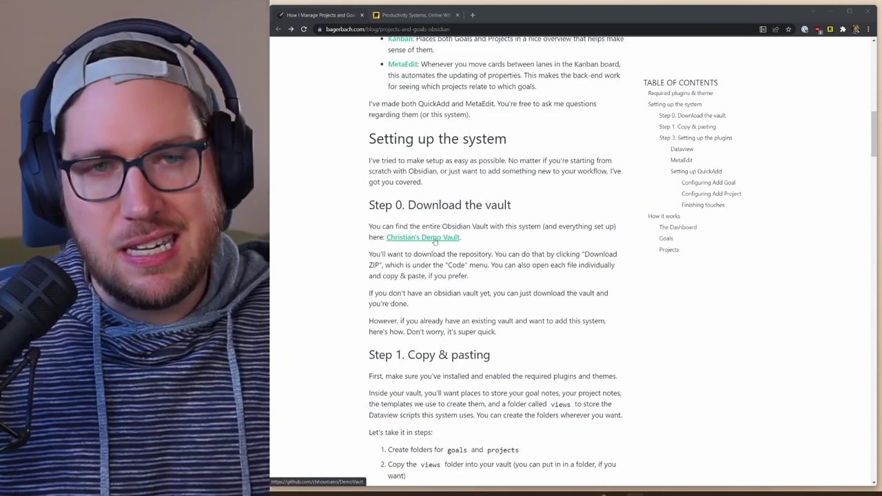
scroll(425, 238, "down", 15)
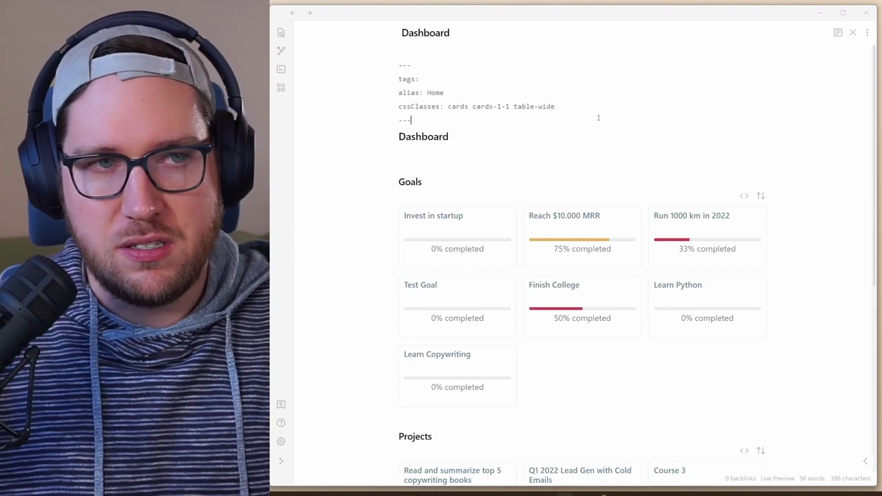
In Obsidian, expand the file sidebar and examine the Dashboard note's goal and project cards and its cssClasses front matter.
left_click(281, 460)
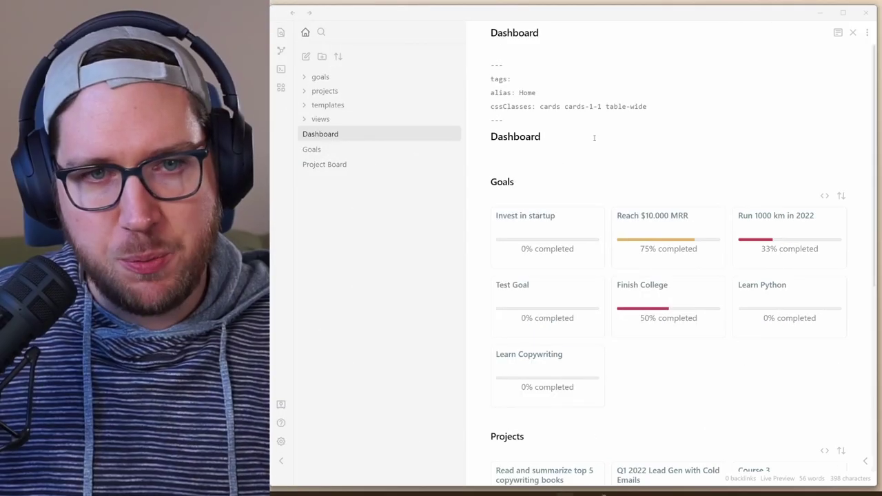
scroll(593, 137, "down", 1)
scroll(593, 138, "down", 3)
scroll(610, 183, "up", 4)
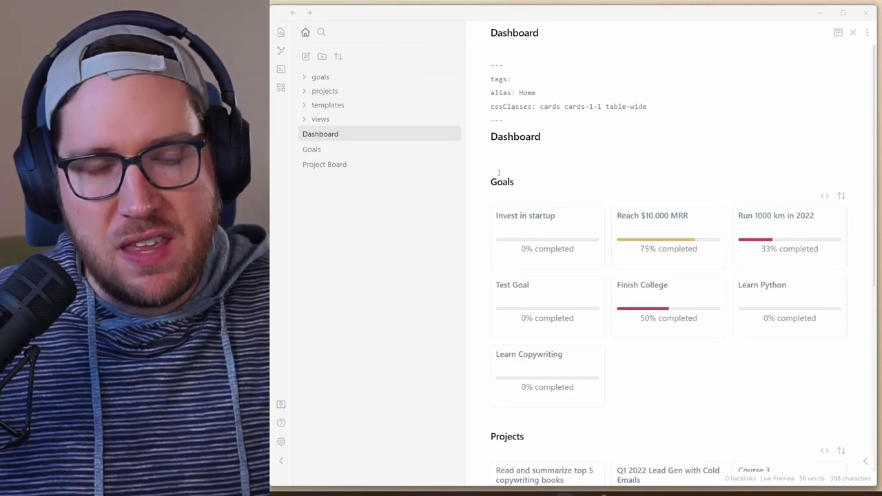
left_click_drag(490, 108, 633, 107)
key("Right")
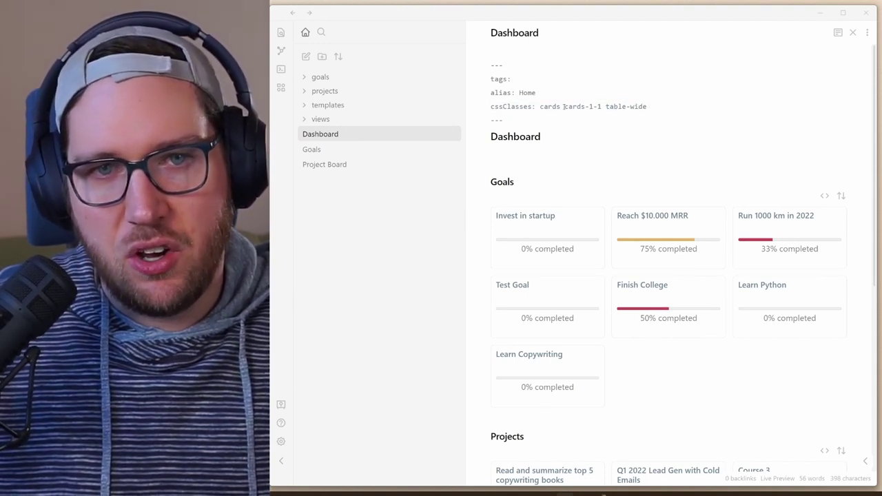
left_click_drag(565, 106, 647, 106)
left_click(657, 97)
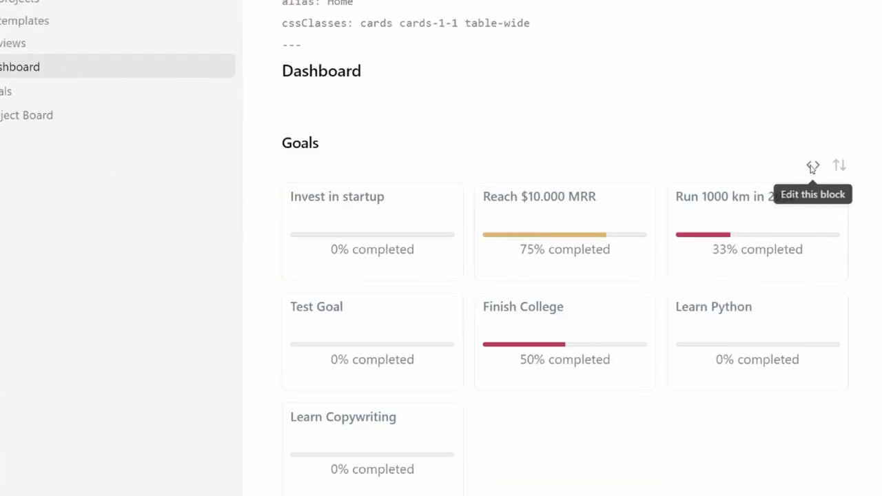
Open the dataview code block under the Dashboard's Goals heading and examine its title, Bar, FROM, WHERE and SORT parts, leaving it unedited.
left_click(823, 196)
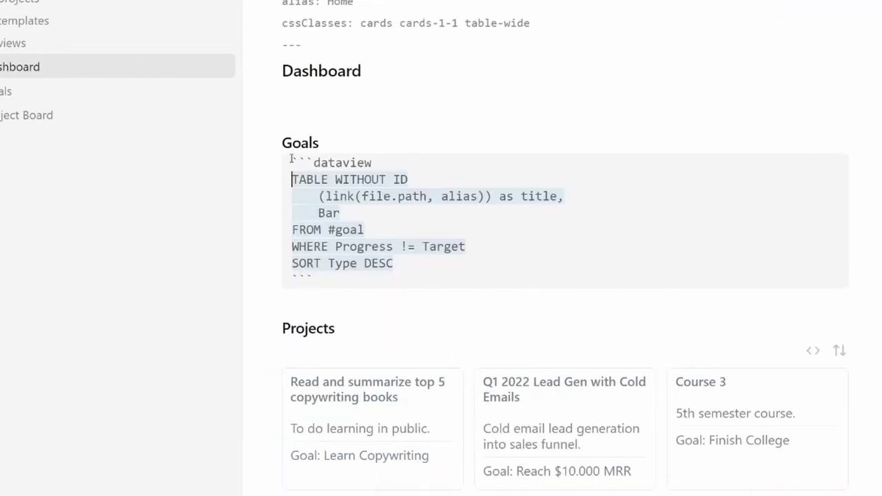
left_click(404, 165)
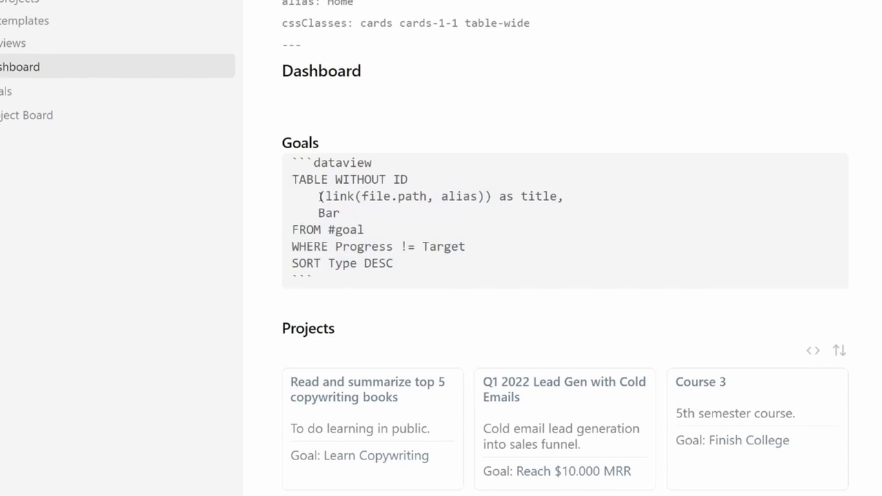
left_click_drag(318, 196, 491, 196)
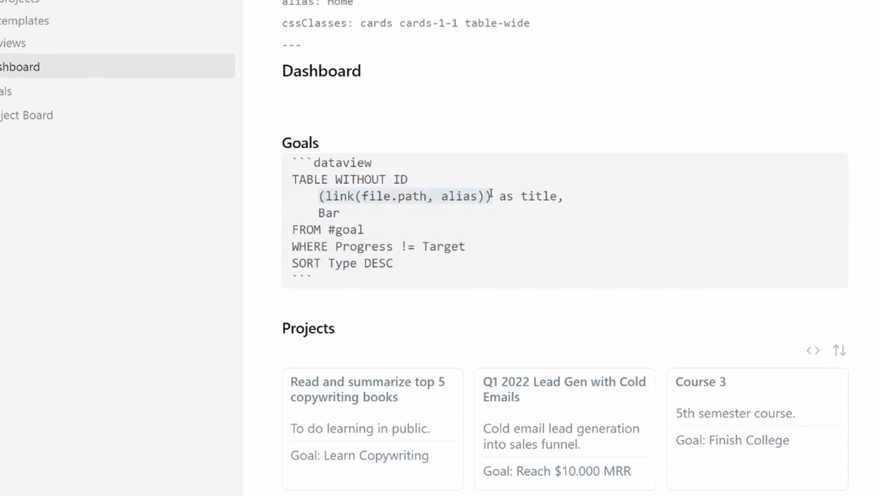
left_click(558, 196)
left_click_drag(317, 213, 361, 212)
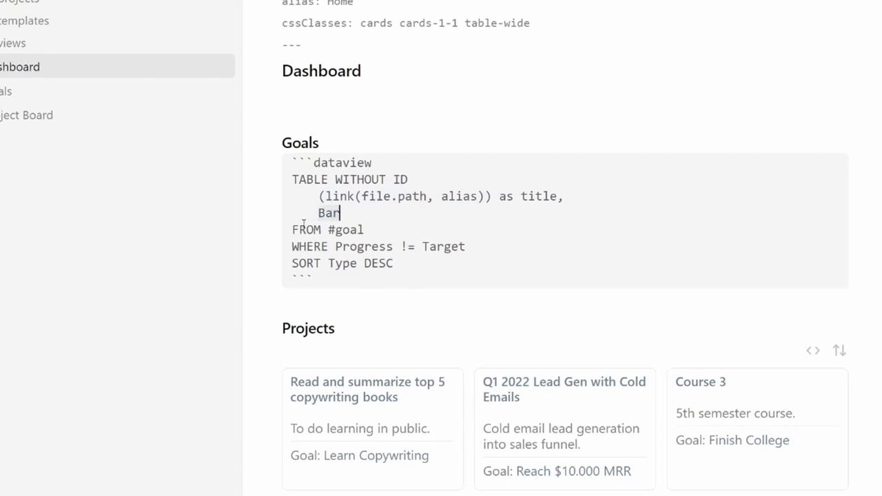
left_click_drag(295, 228, 371, 232)
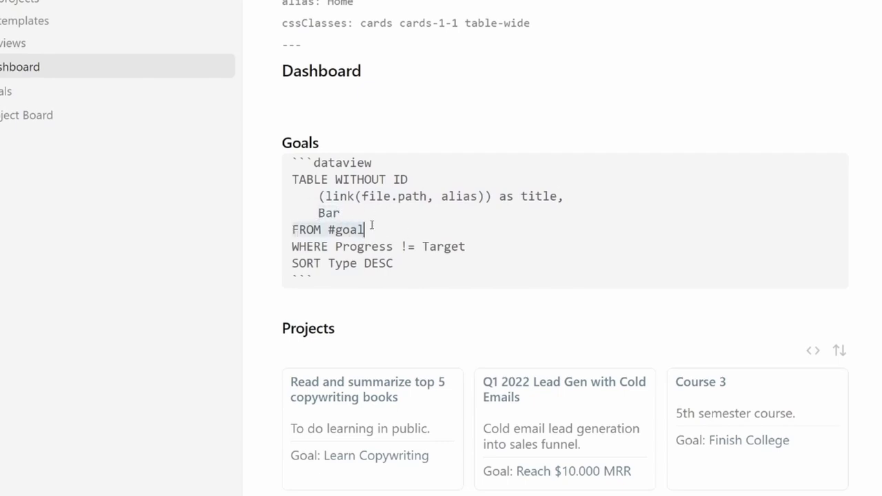
left_click(414, 246)
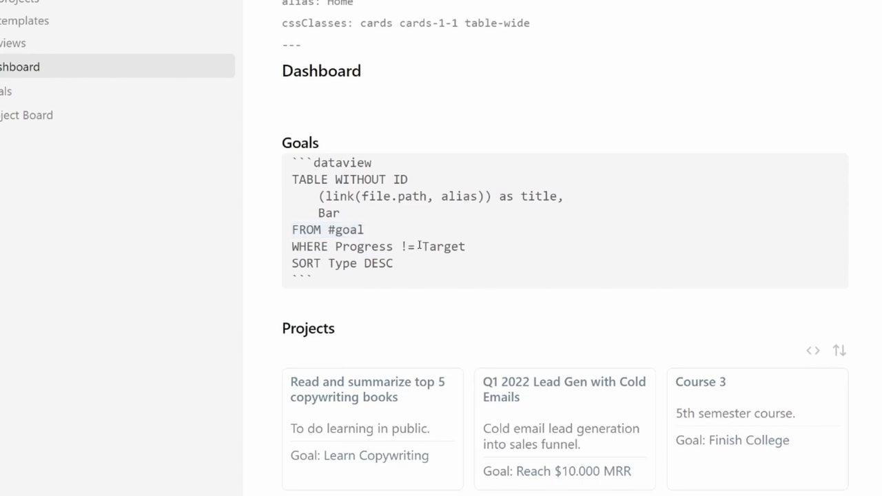
left_click_drag(494, 245, 335, 247)
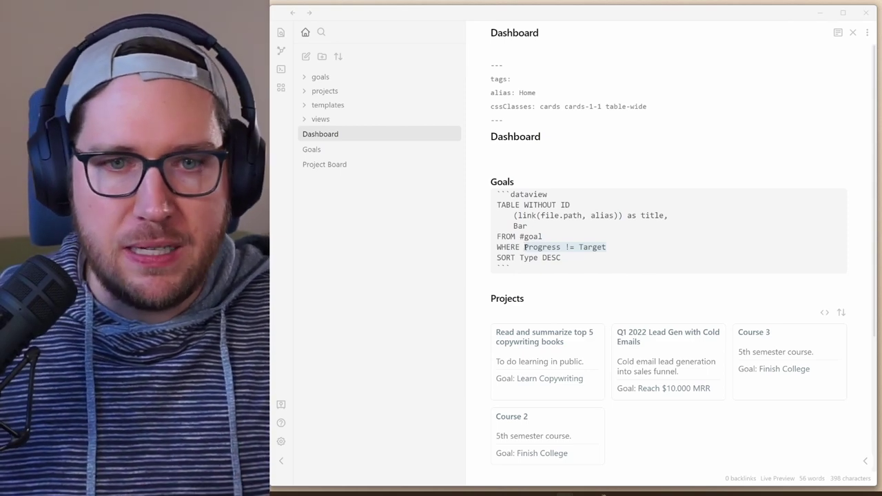
left_click_drag(496, 257, 562, 258)
left_click(569, 257)
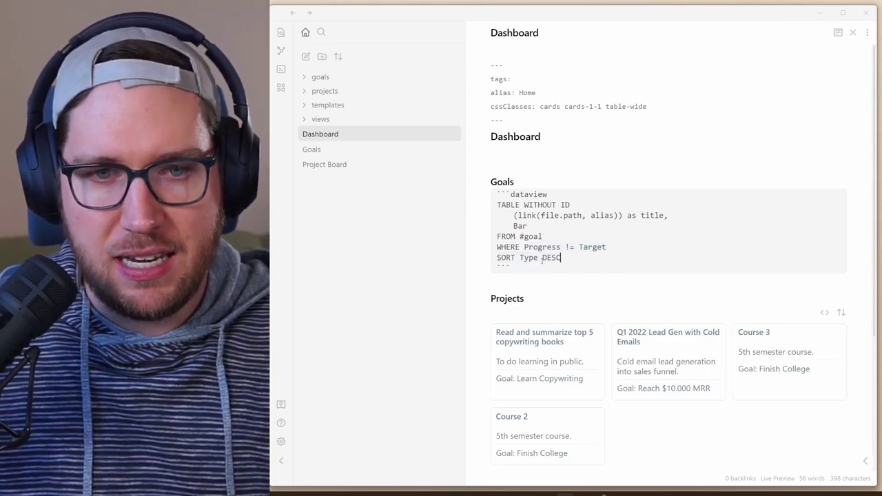
double_click(531, 258)
left_click(594, 168)
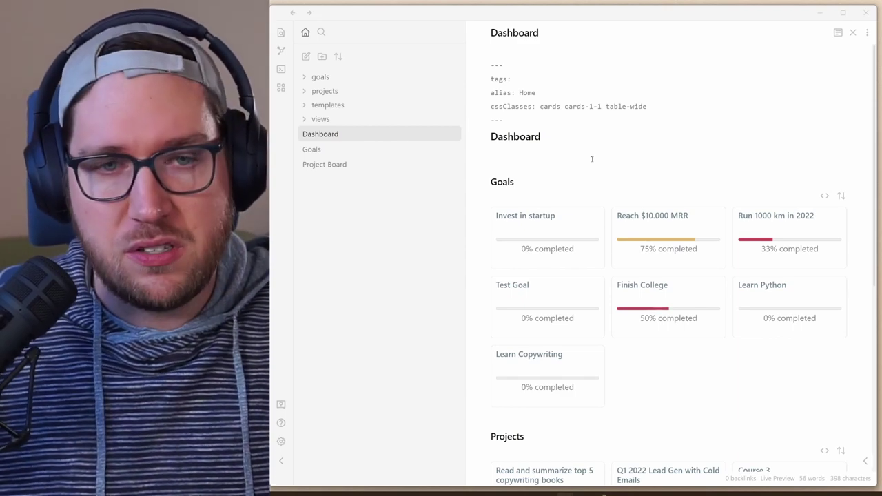
Run the QuickAdd Add Project command and name the project "Learn Ruby on Rails".
key("ctrl+p")
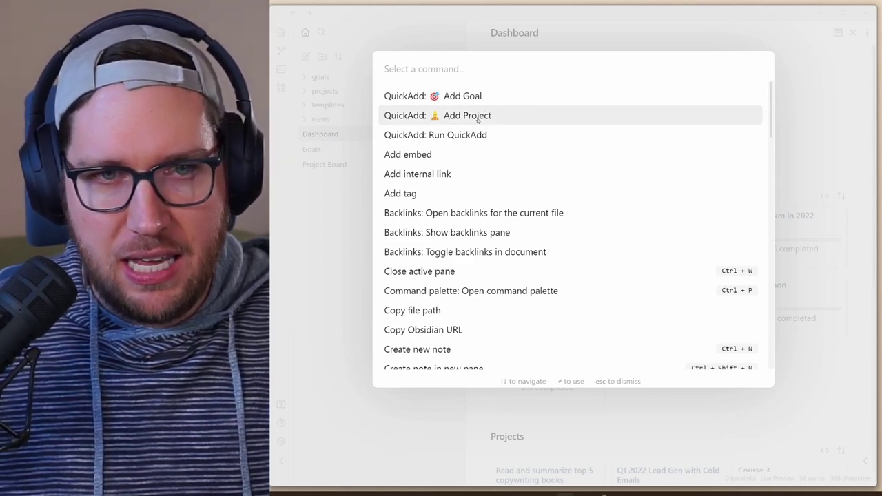
left_click(476, 117)
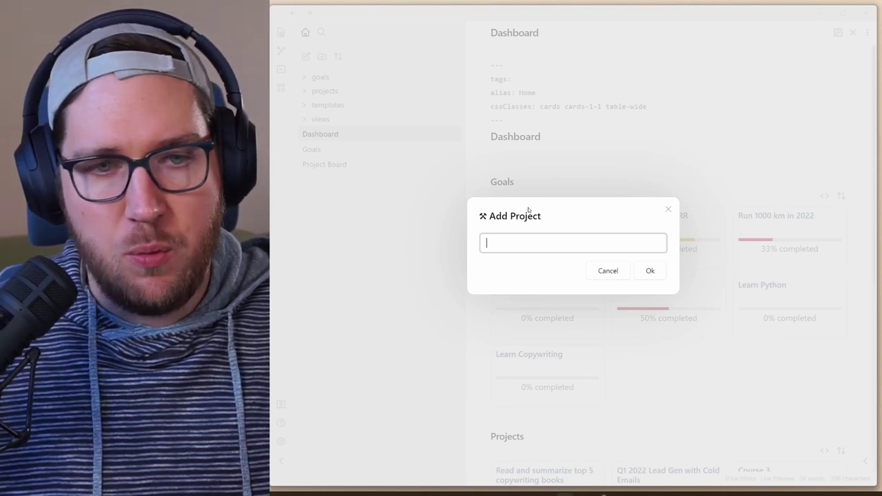
type("Learn Ruby on Rails")
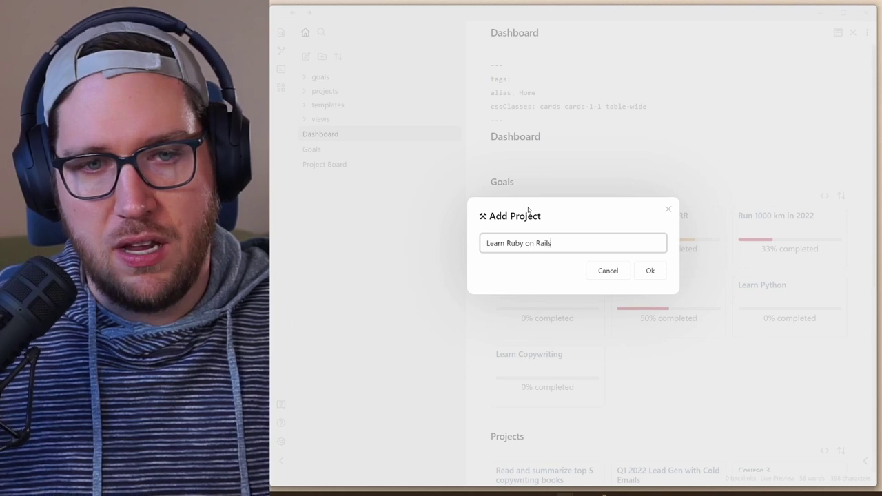
key("Return")
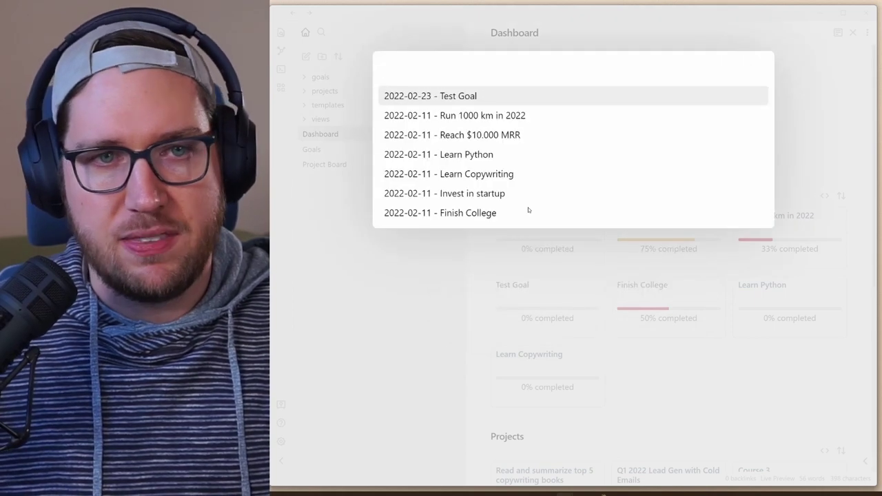
Link the new project to the goal "Test Goal".
key("Down")
key("Down")
key("Down")
key("Down")
key("Down")
key("Down")
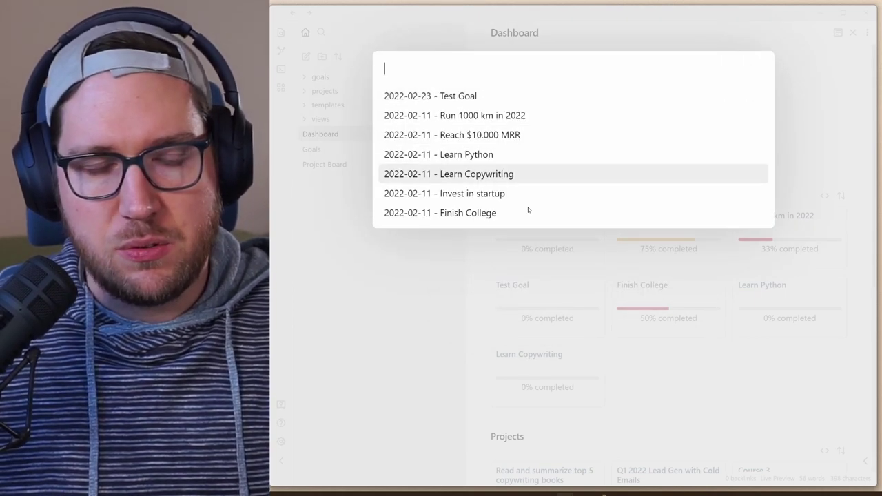
key("Up")
key("Up")
key("Up")
key("Up")
key("Up")
key("Up")
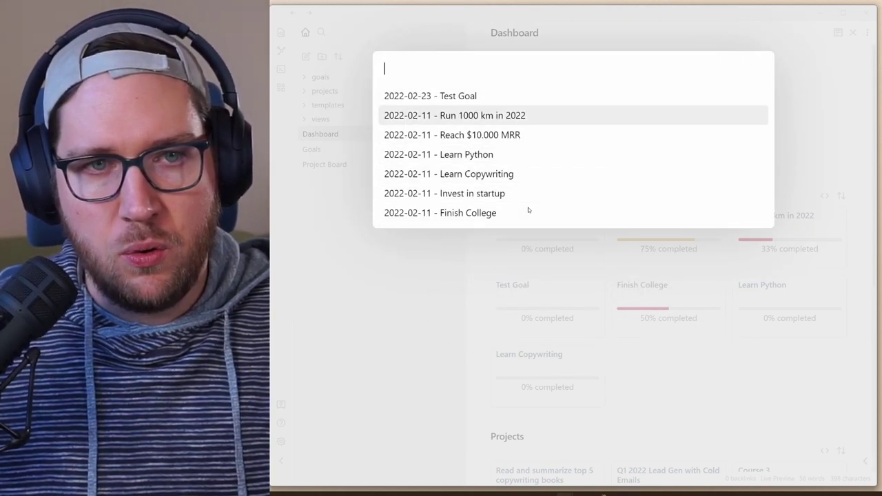
key("Return")
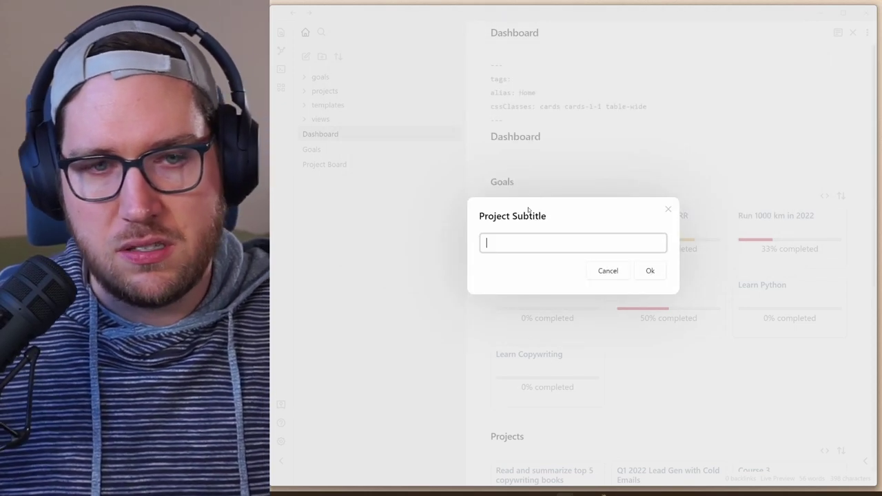
Set the project subtitle to "Because I like Discourse and Discourse uses RoR.".
type("Because I ")
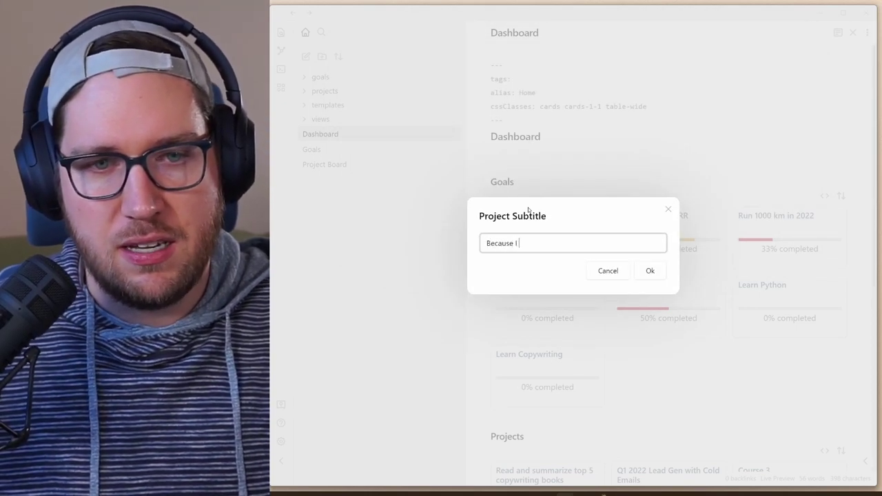
type("like Discourse")
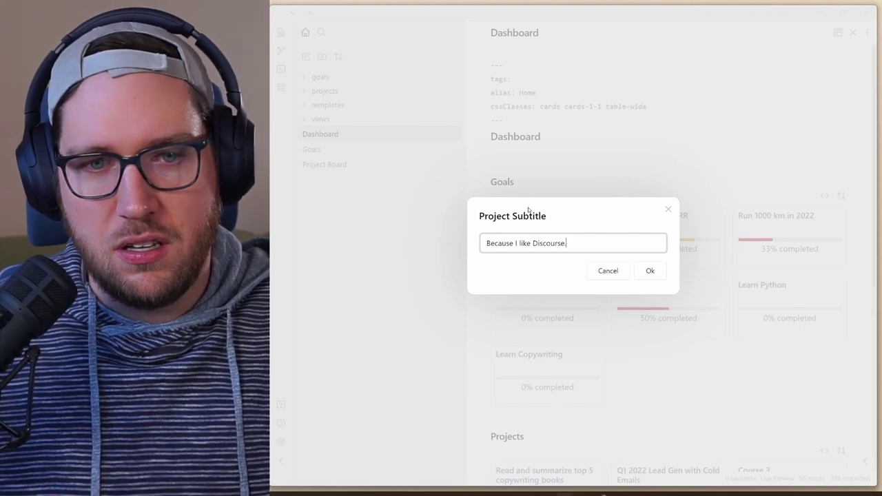
type(" and Discourse uses R")
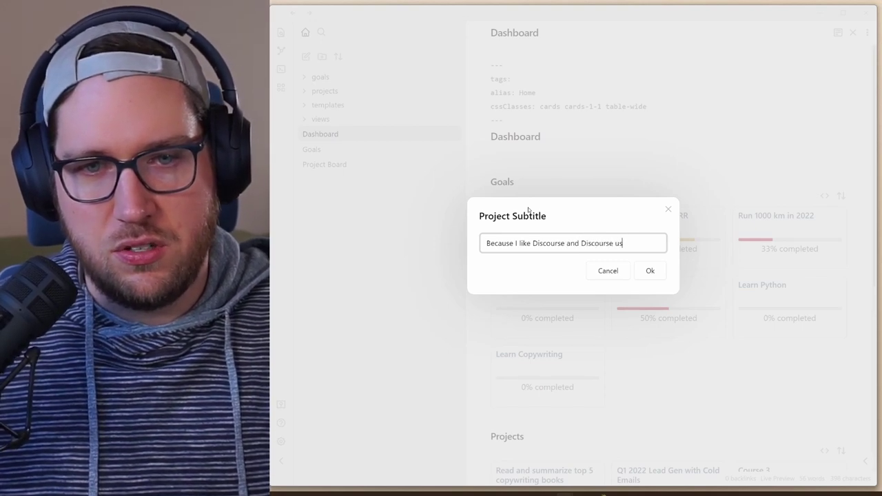
type("oR")
key("Return")
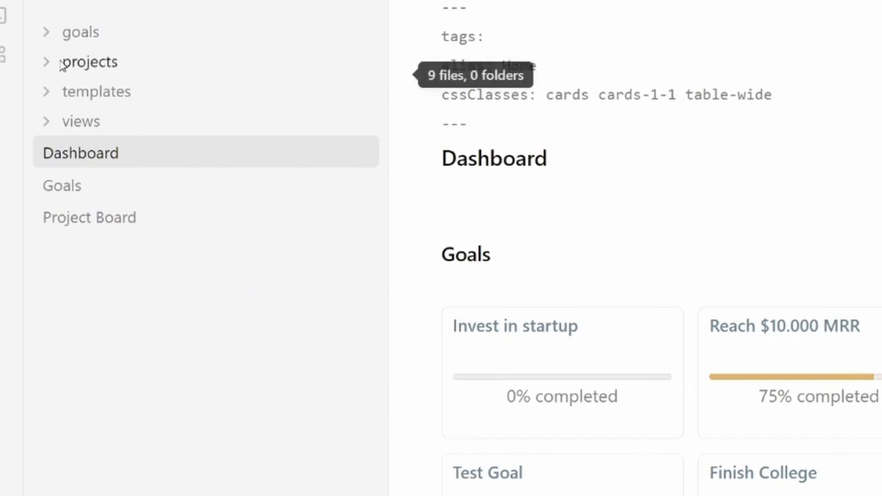
Expand the projects folder and open the Project Board to check the Learn Ruby on Rails project.
left_click(49, 62)
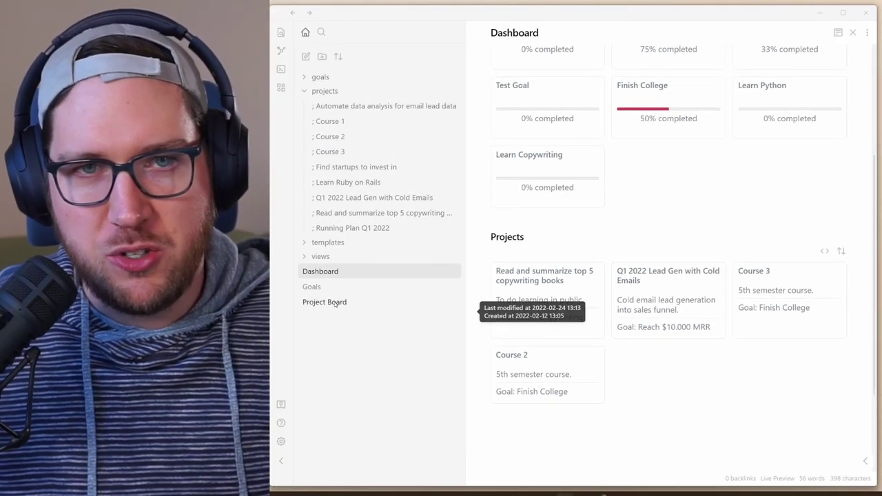
left_click(338, 301)
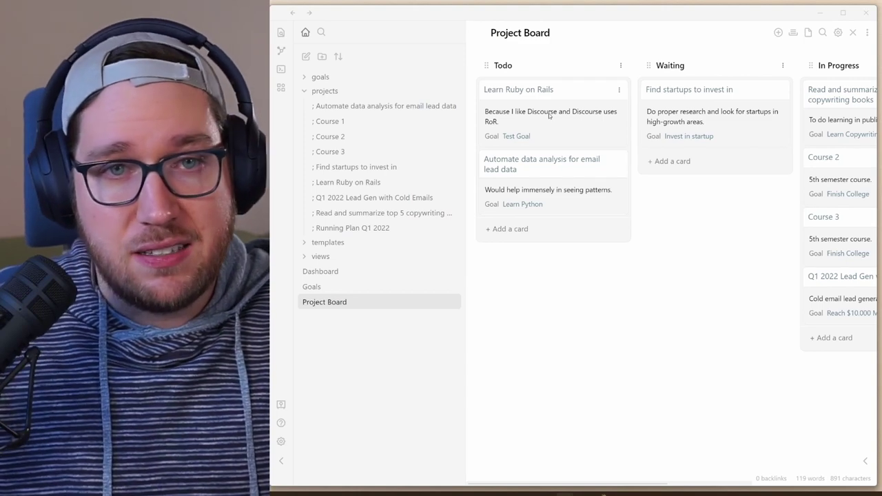
Open the Goals board and collapse the file sidebar to view its goal columns.
left_click(325, 289)
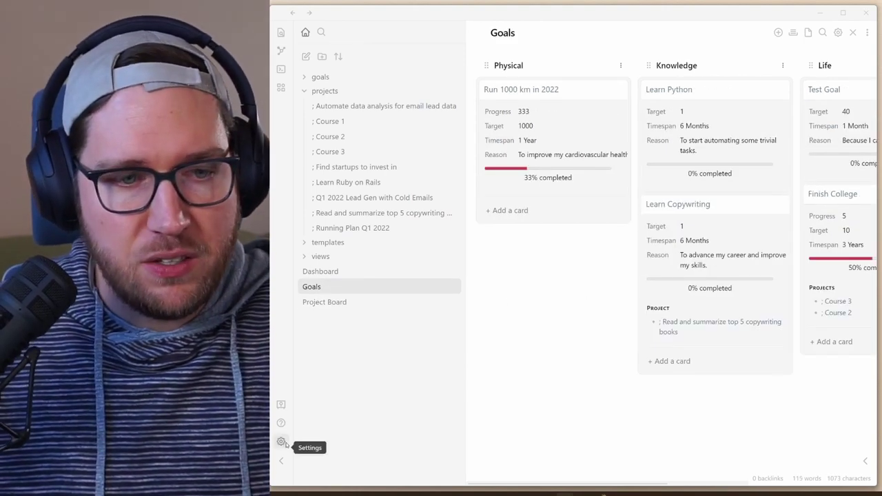
left_click(280, 460)
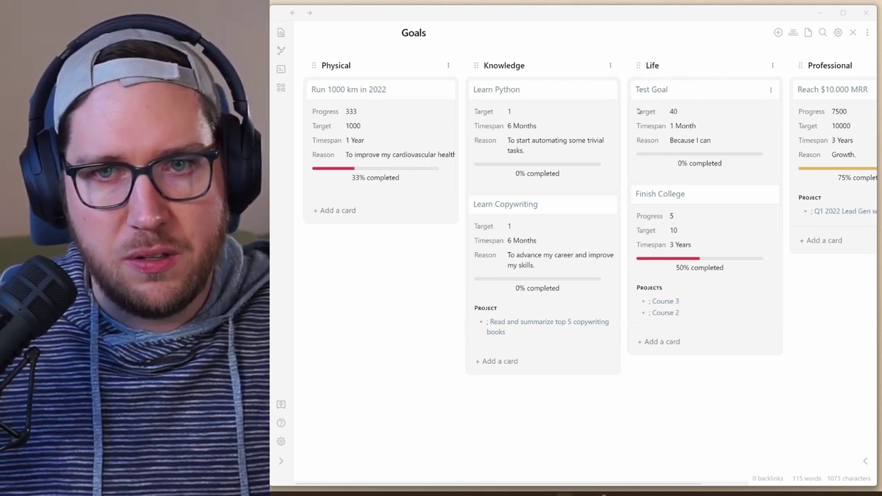
Open the Test Goal note from the Goals board and examine its tags, alias and dated title.
left_click(653, 90)
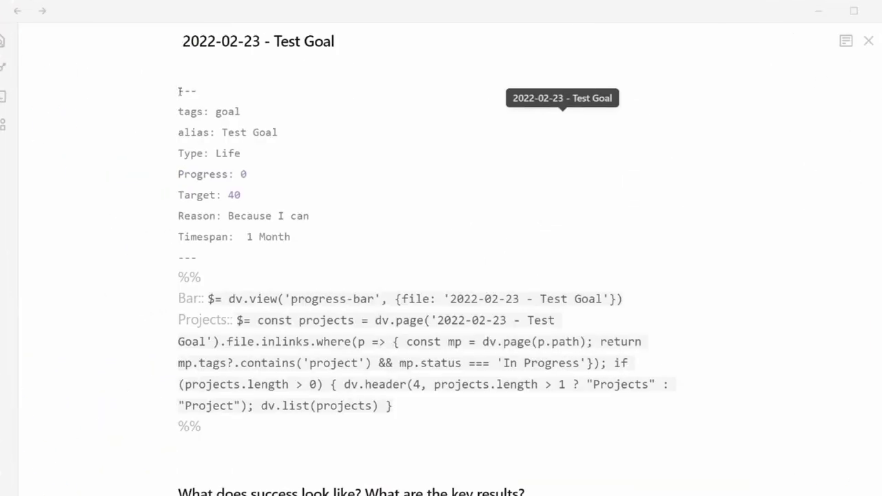
left_click_drag(179, 112, 260, 110)
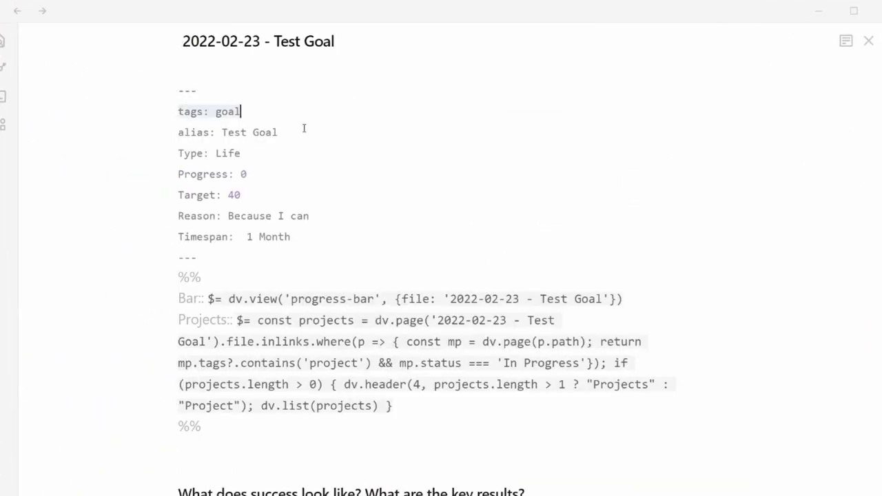
left_click_drag(305, 130, 179, 131)
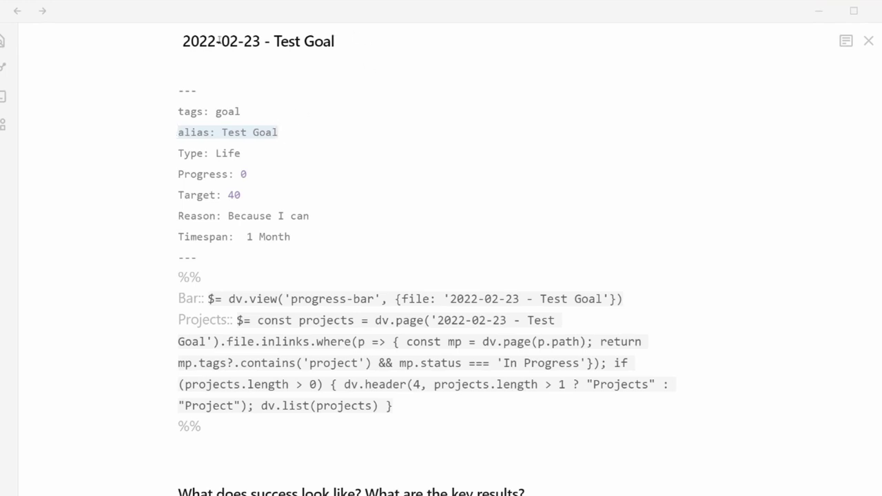
triple_click(274, 42)
left_click(386, 45)
left_click_drag(181, 44, 275, 42)
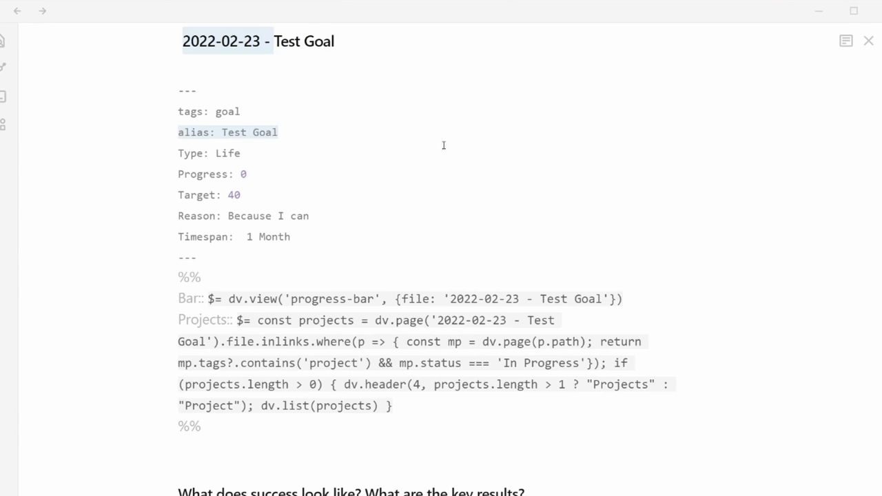
left_click(315, 146)
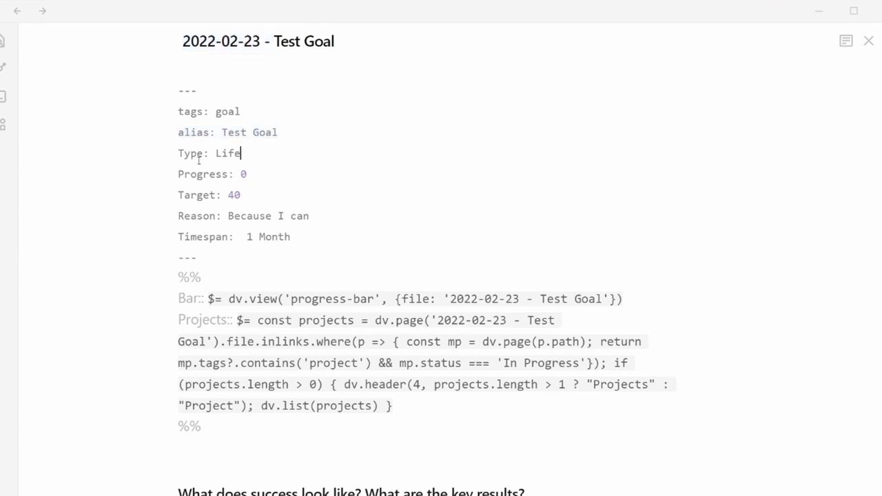
Examine the Type, Reason and Timespan fields in the goal note's frontmatter.
left_click_drag(181, 155, 270, 154)
left_click(271, 154)
left_click_drag(180, 152, 250, 149)
left_click(275, 155)
left_click_drag(317, 216, 178, 216)
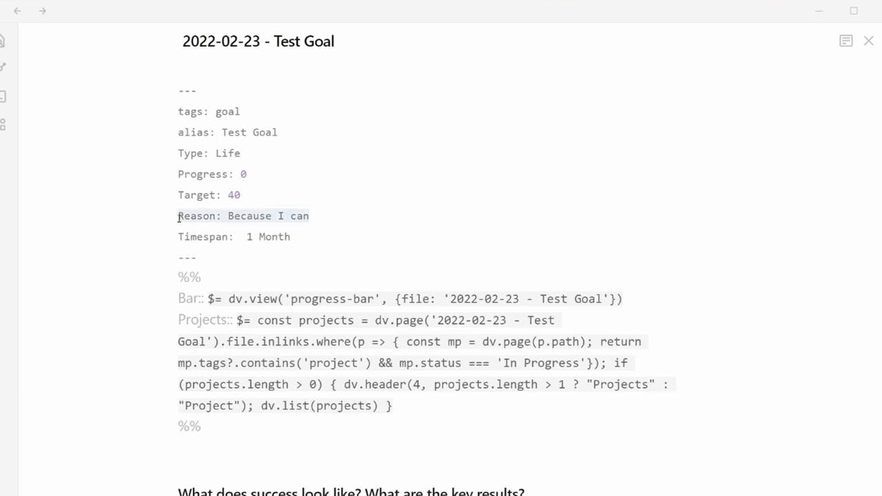
triple_click(210, 237)
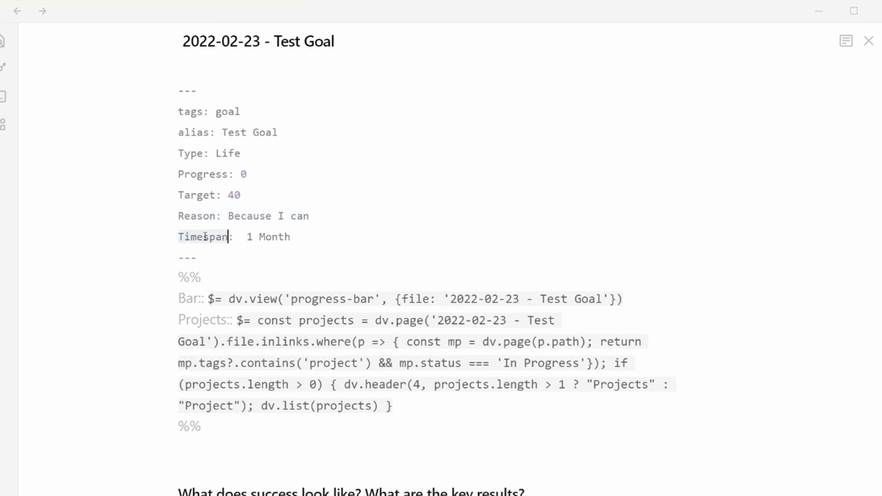
left_click(259, 236)
scroll(317, 252, "down", 1)
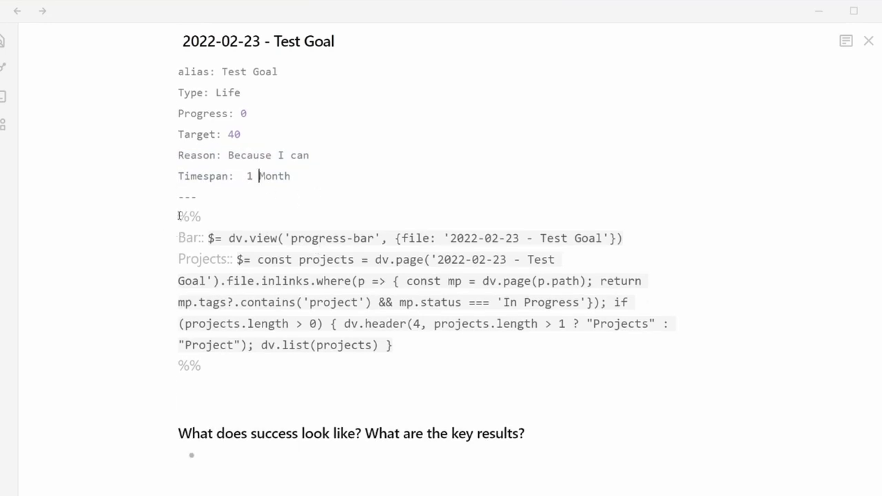
Examine the commented Dataview block under the frontmatter, focusing on the Bar field's progress-bar call and its file argument.
left_click_drag(179, 216, 230, 361)
left_click(248, 363)
left_click_drag(181, 237, 222, 239)
key("shift+End")
type("`")
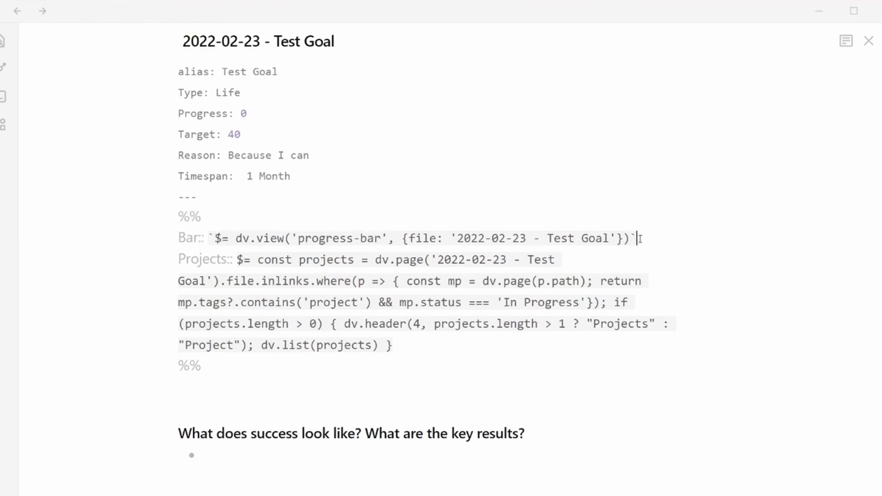
left_click(600, 237)
left_click_drag(597, 237, 216, 238)
left_click(197, 238)
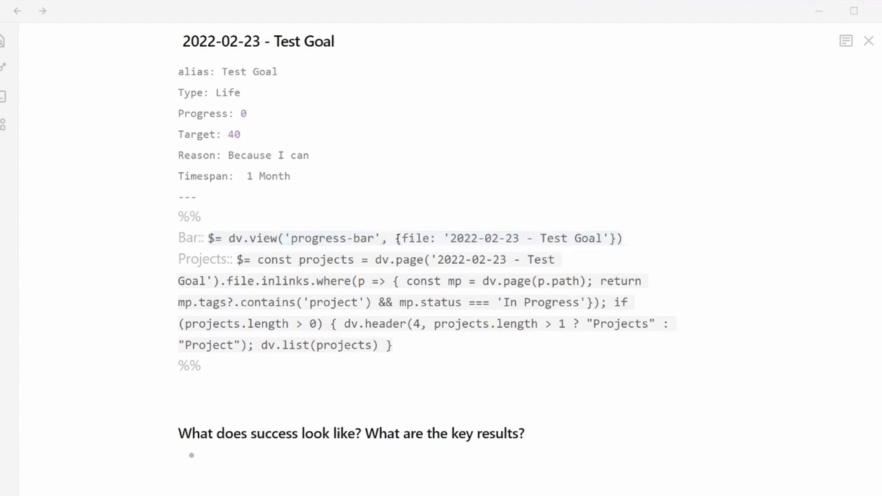
left_click_drag(396, 237, 616, 238)
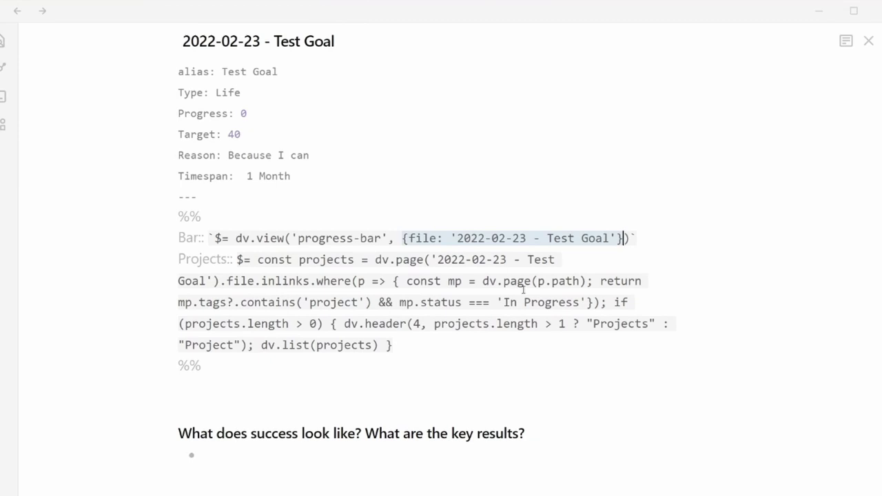
Review the goal note's planning sections and open the source of the Created projects table.
scroll(523, 290, "down", 5)
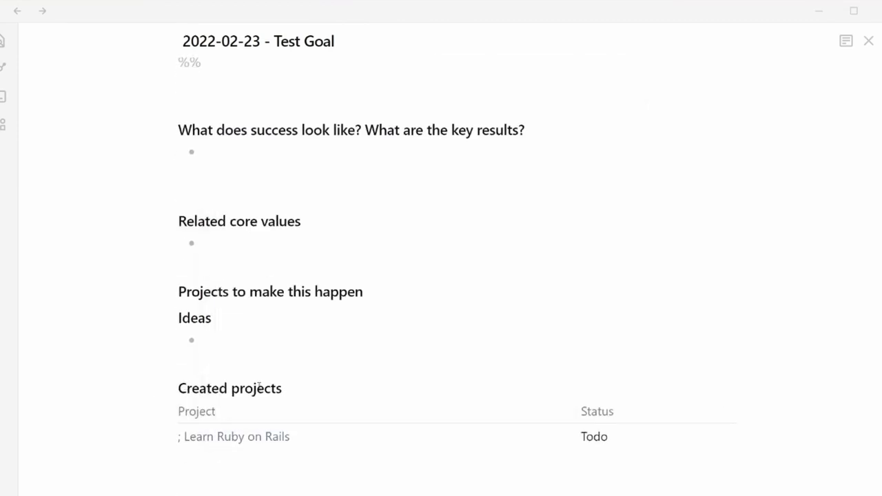
scroll(202, 388, "down", 3)
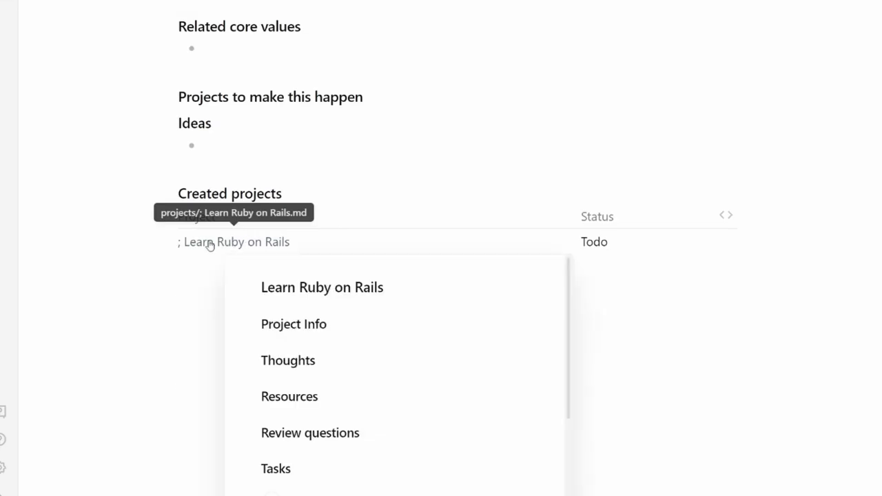
left_click(728, 213)
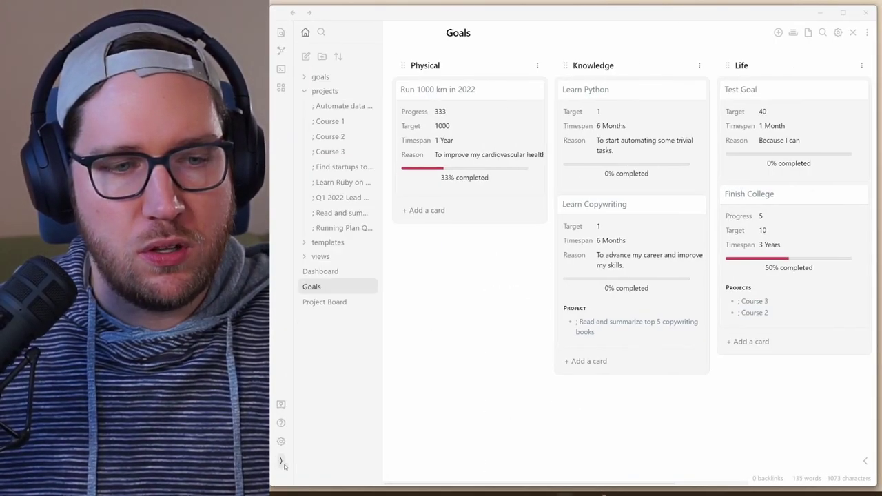
Open the Project Board and hide the file sidebar to view its status columns.
key("ctrl+shift+e")
left_click(348, 302)
key("ctrl+shift+e")
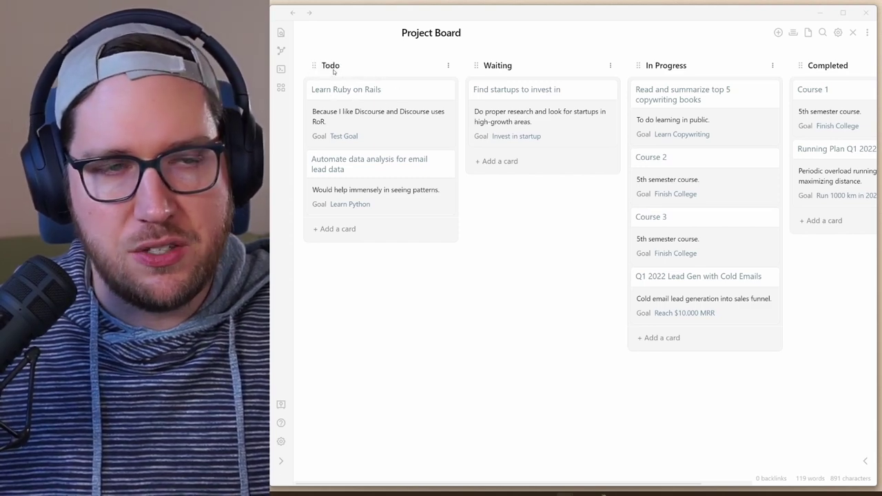
Open the Learn Ruby on Rails project note to examine its alias, and return to the board.
left_click(349, 89)
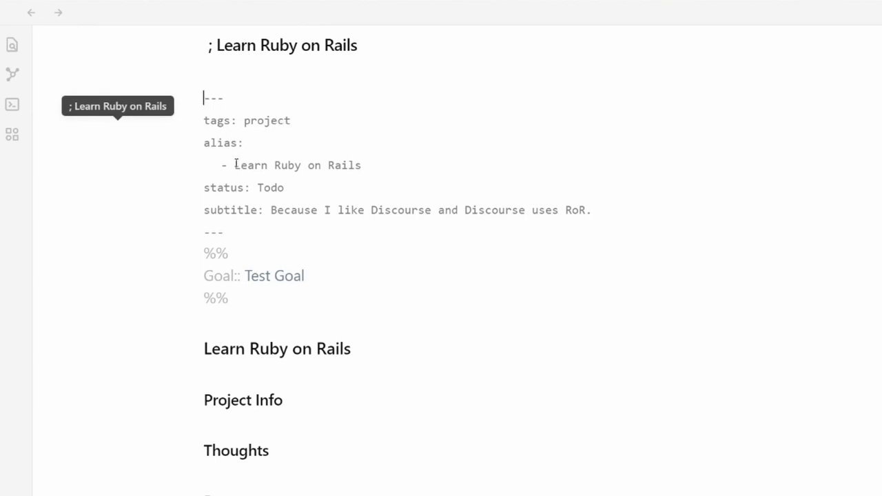
left_click_drag(295, 166, 404, 164)
left_click(403, 164)
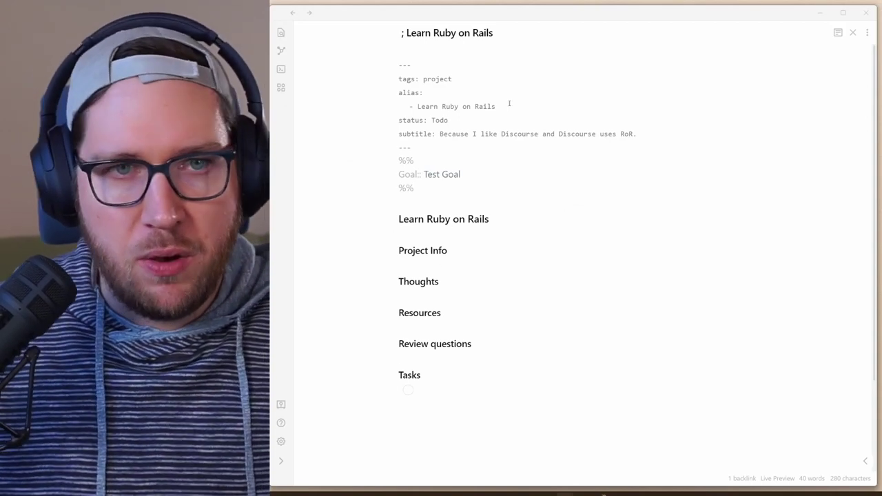
key("ctrl+alt+Left")
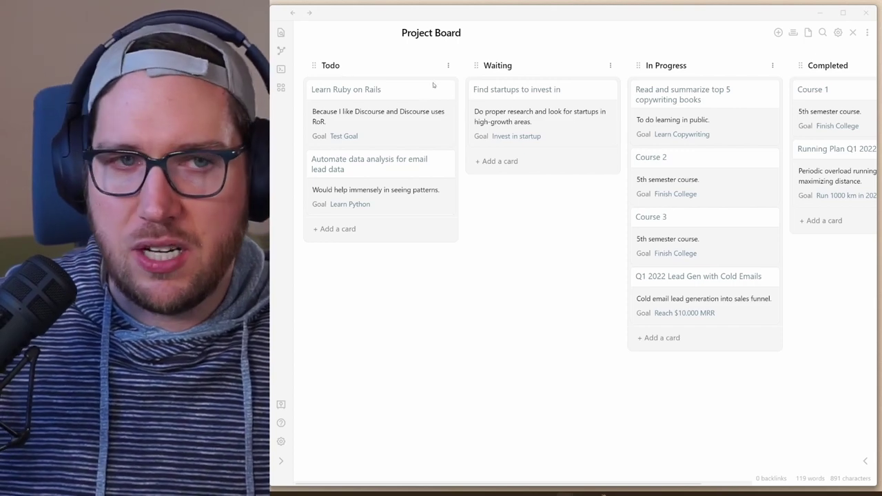
Move the Learn Ruby on Rails card from Todo to In Progress and check the status field in its note.
left_click_drag(401, 95, 634, 62)
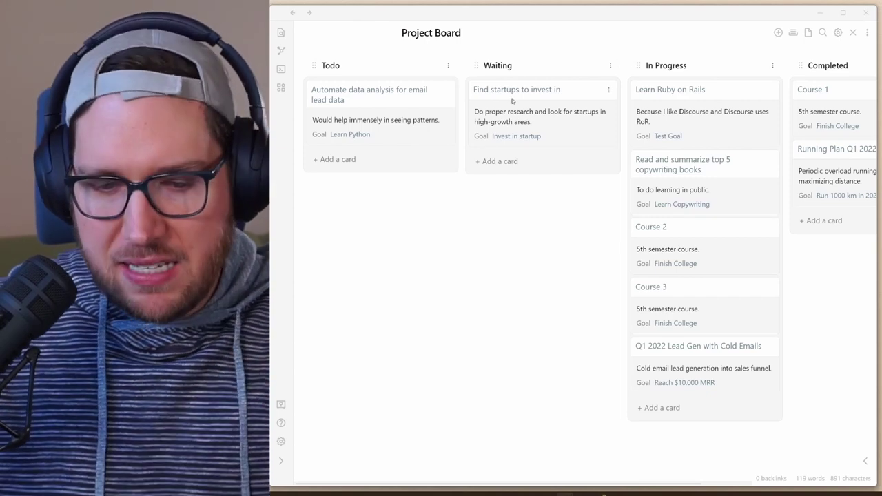
left_click(670, 89)
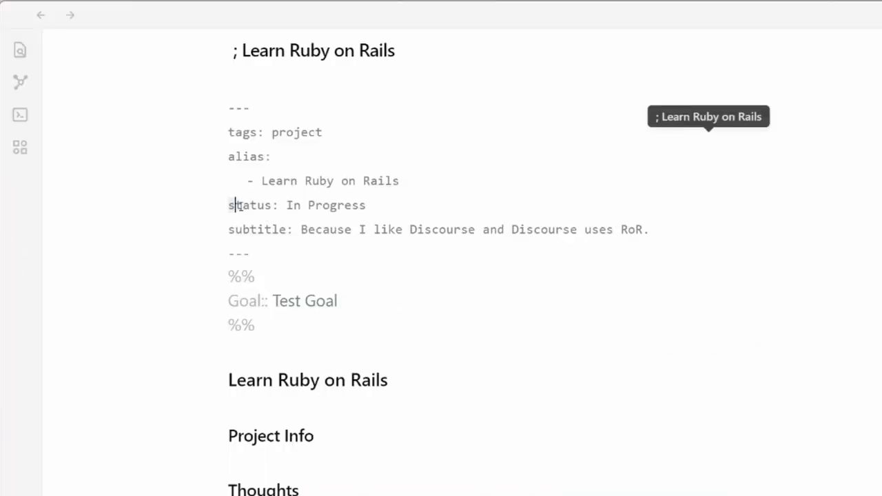
left_click_drag(261, 205, 419, 199)
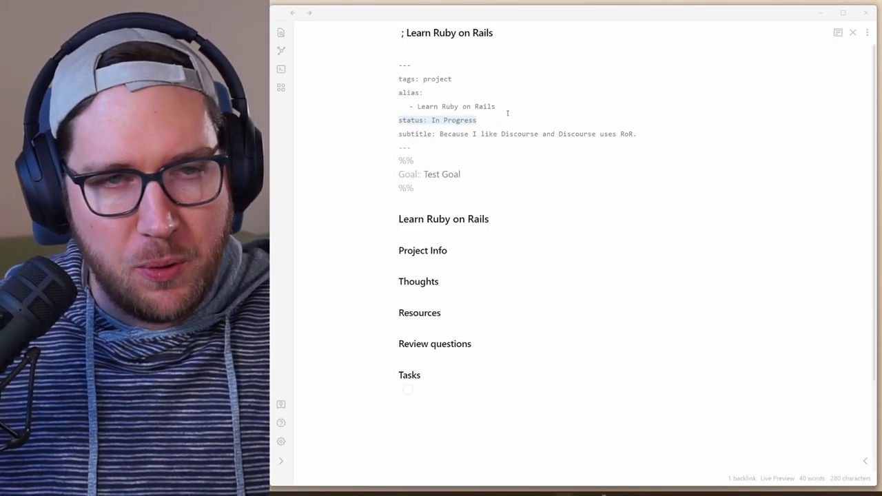
key("ctrl+alt+Left")
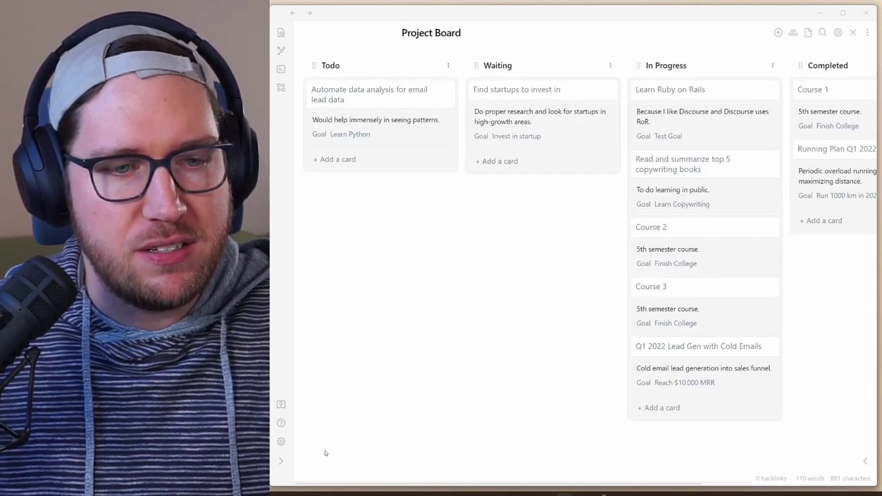
Open the Dashboard note, hide the file sidebar and view its Projects section.
left_click(281, 460)
left_click(341, 274)
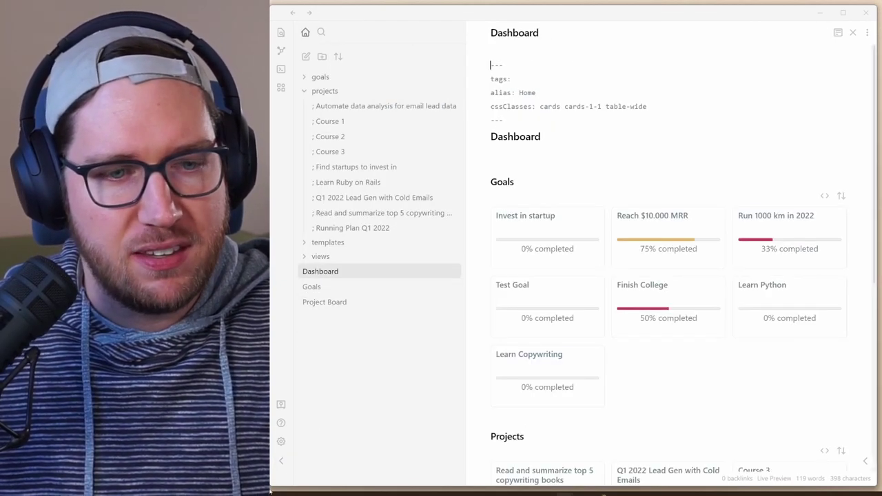
key("ctrl+backslash")
scroll(619, 173, "down", 3)
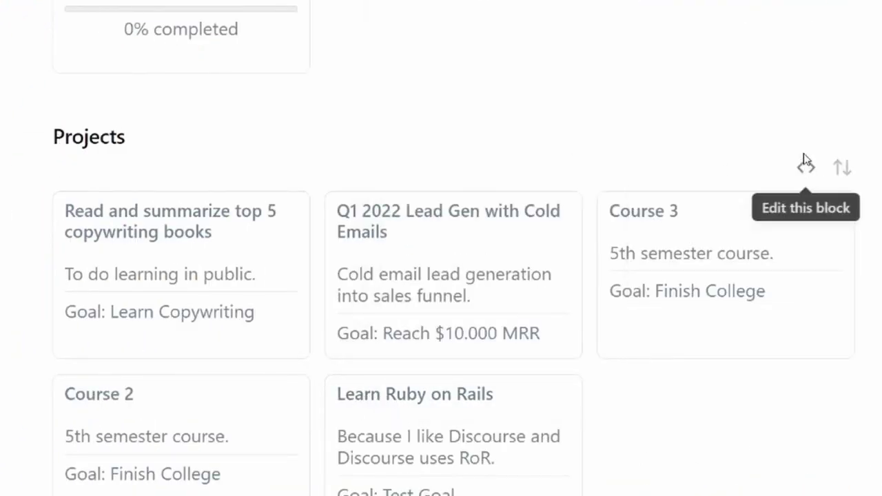
Open the source of the Projects Dataview table, examine its columns, source tag and status filter, and return to the rendered cards.
left_click(805, 167)
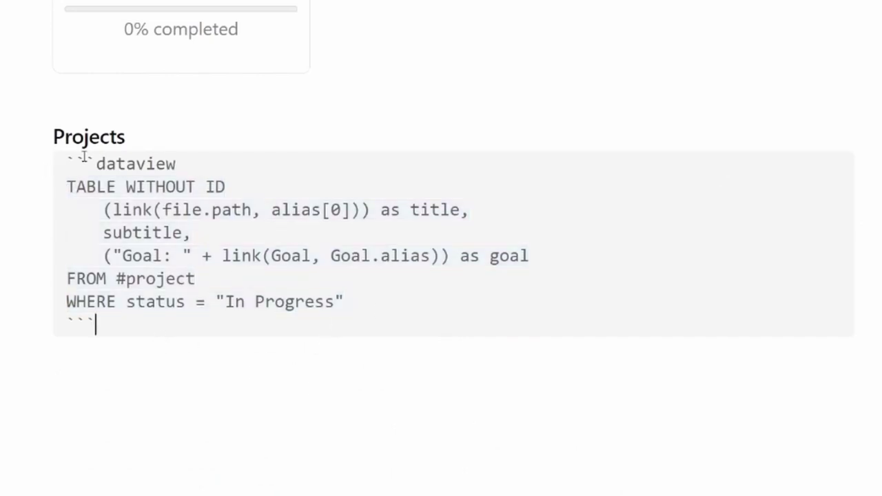
left_click_drag(166, 187, 193, 233)
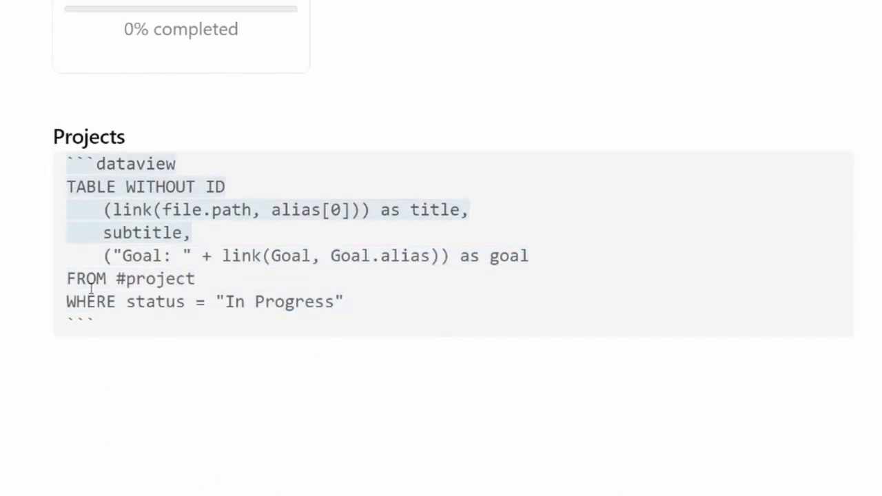
left_click_drag(67, 278, 118, 278)
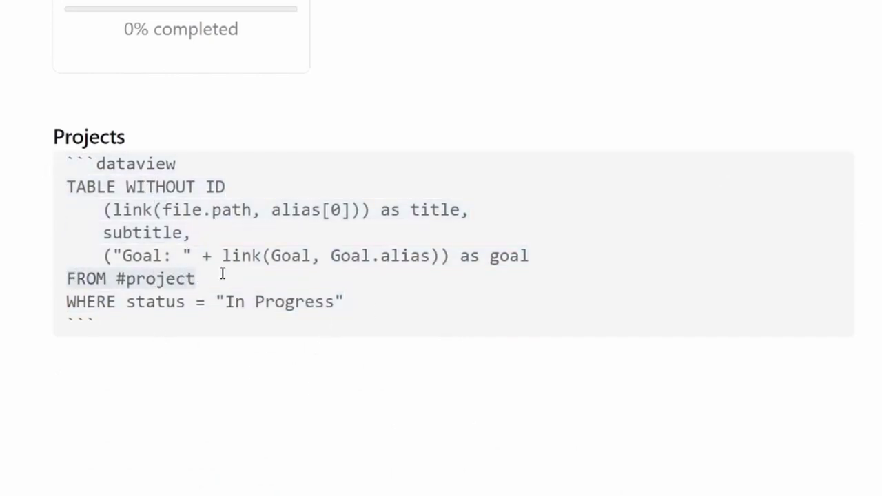
left_click_drag(129, 303, 372, 299)
left_click(372, 299)
left_click(390, 112)
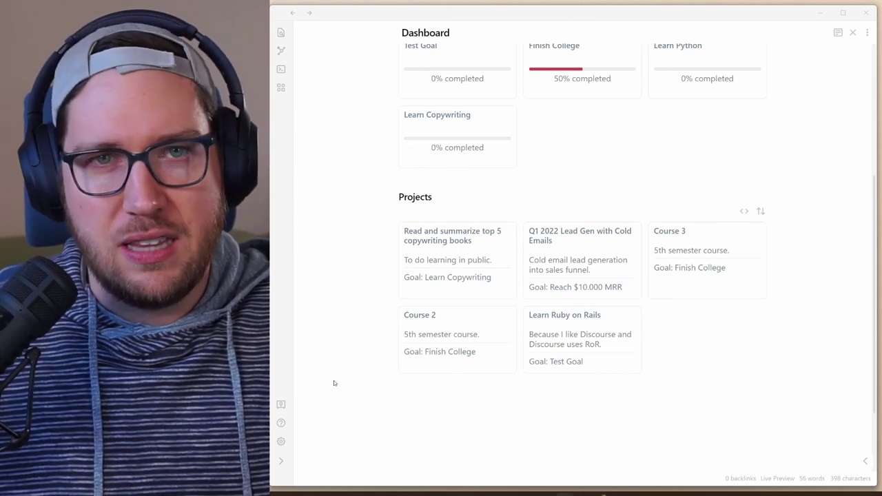
Open the QuickAdd settings and bring up the Add Project macro's configuration to view its steps.
key("ctrl+comma")
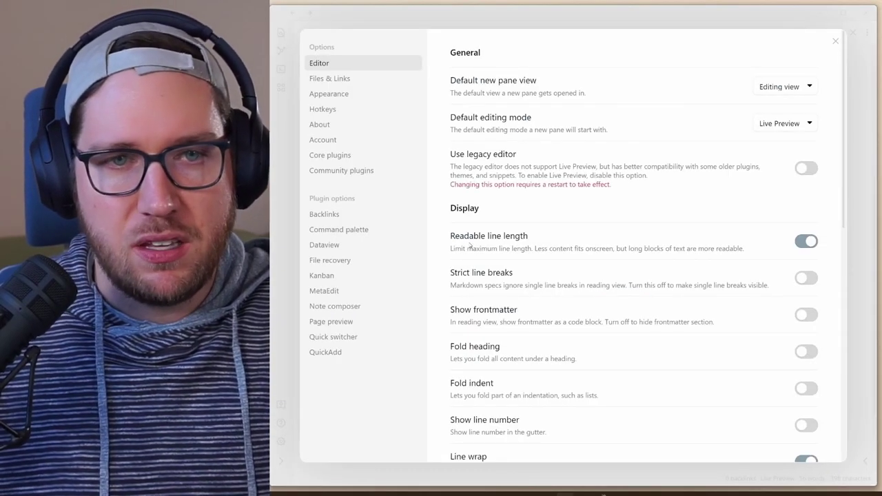
left_click(325, 352)
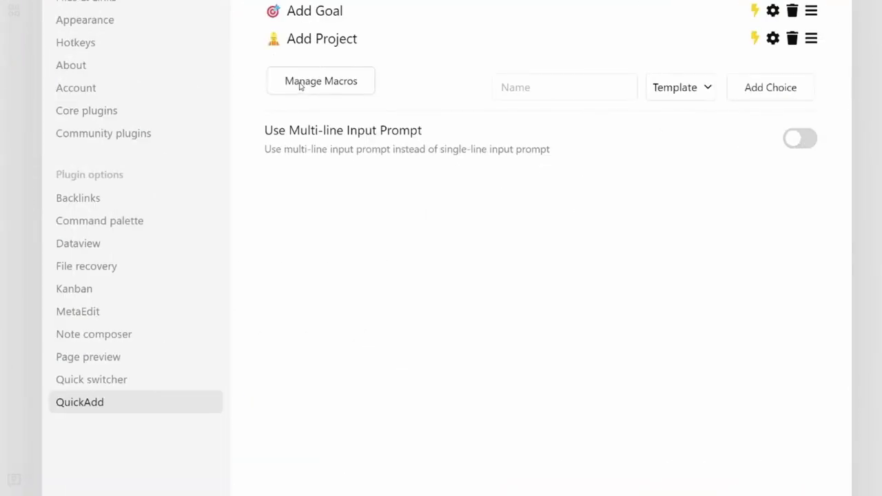
left_click(475, 136)
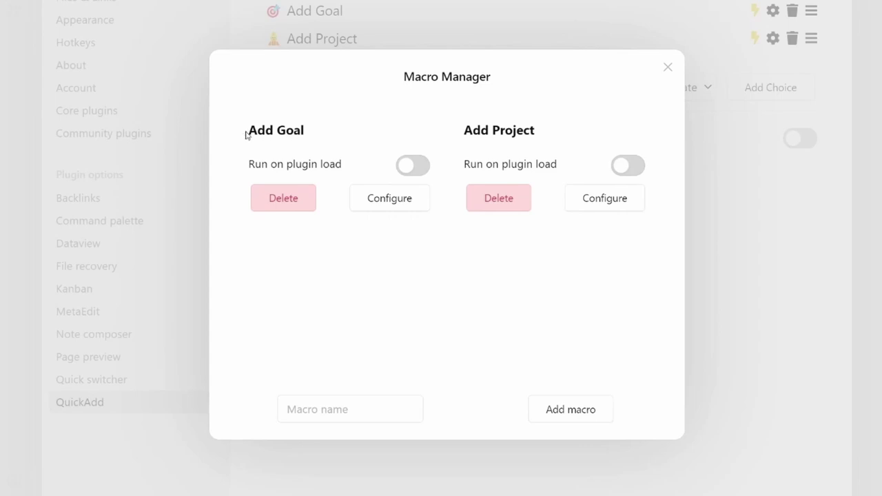
left_click(627, 203)
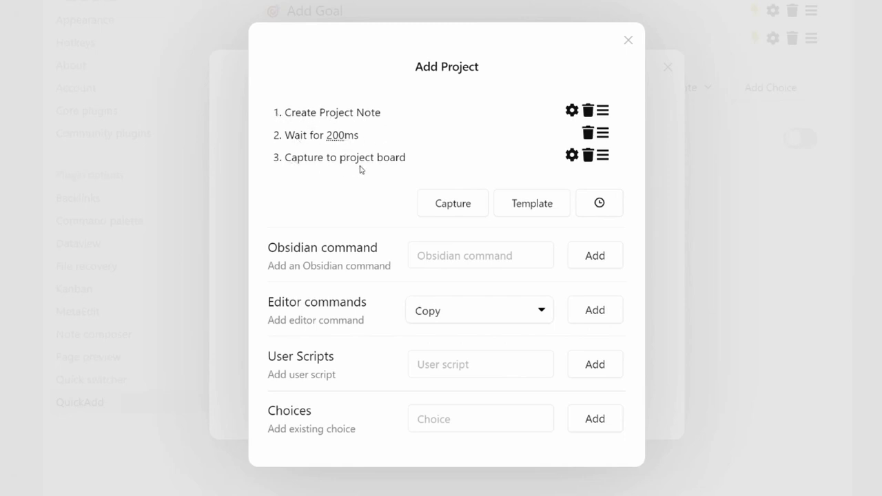
Open the Create Project Note template settings and examine the file name format, target folder and remaining options.
left_click(571, 112)
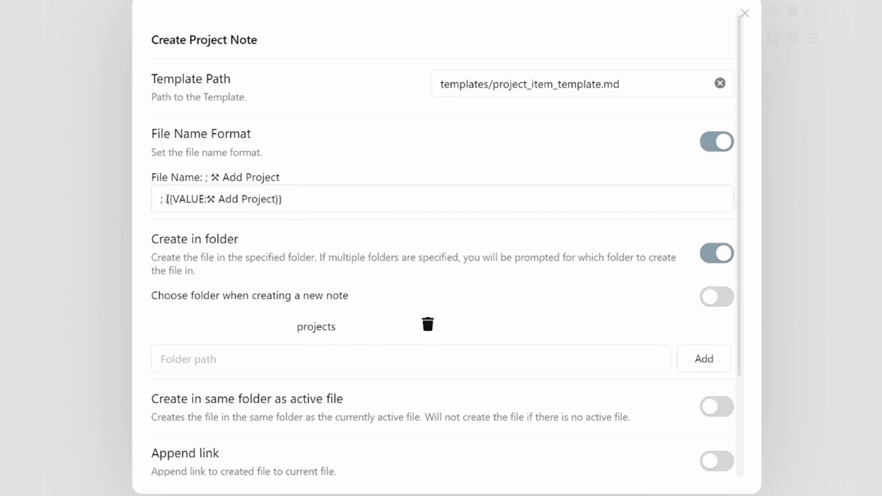
left_click_drag(166, 199, 313, 198)
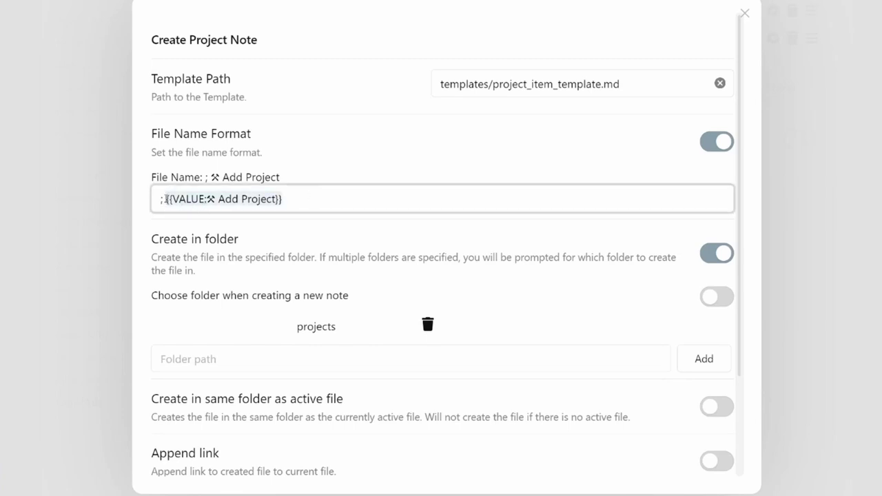
left_click(292, 198)
left_click_drag(310, 199, 165, 198)
left_click_drag(306, 202, 169, 203)
scroll(396, 179, "down", 3)
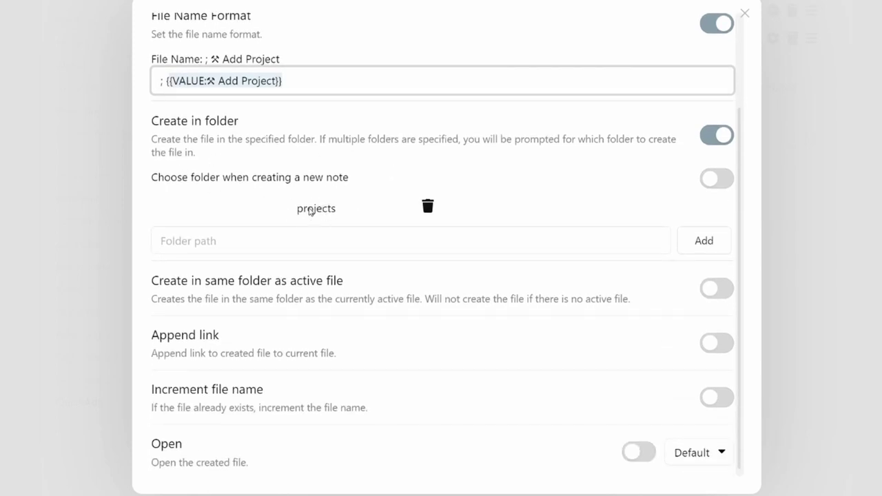
Close the Create Project Note settings and open the Capture to project board settings to examine the target file name.
scroll(290, 224, "down", 1)
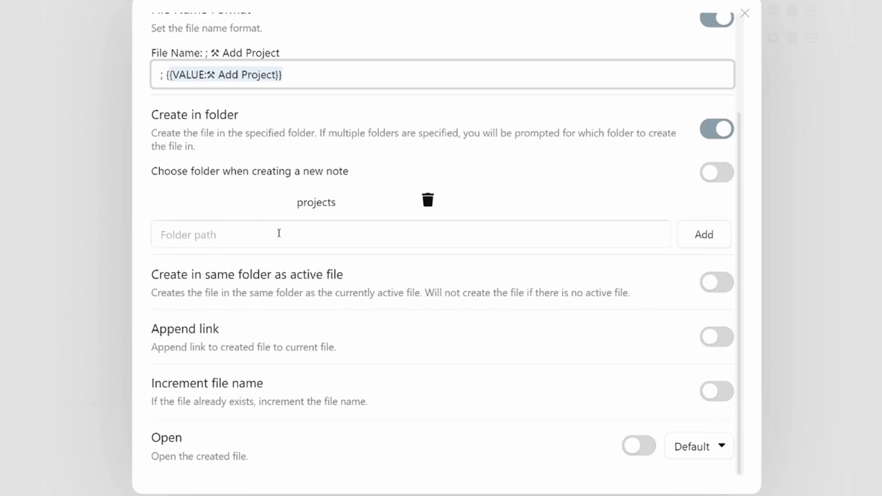
left_click(740, 15)
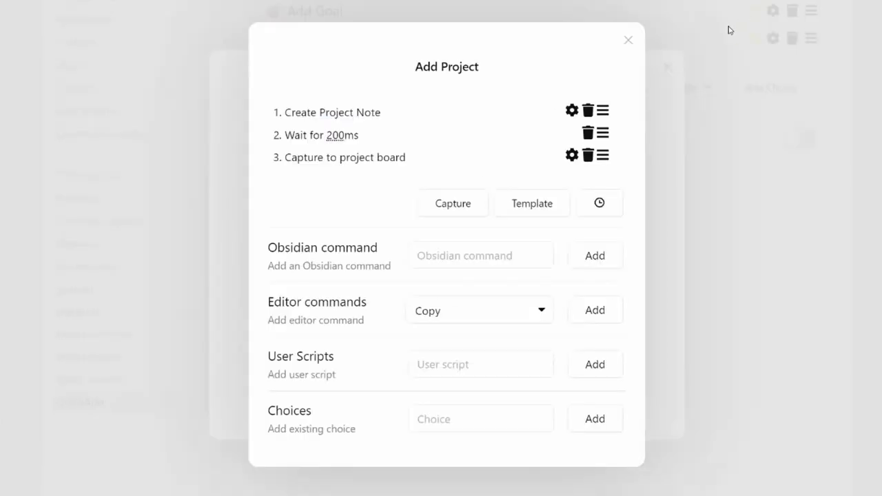
left_click(570, 158)
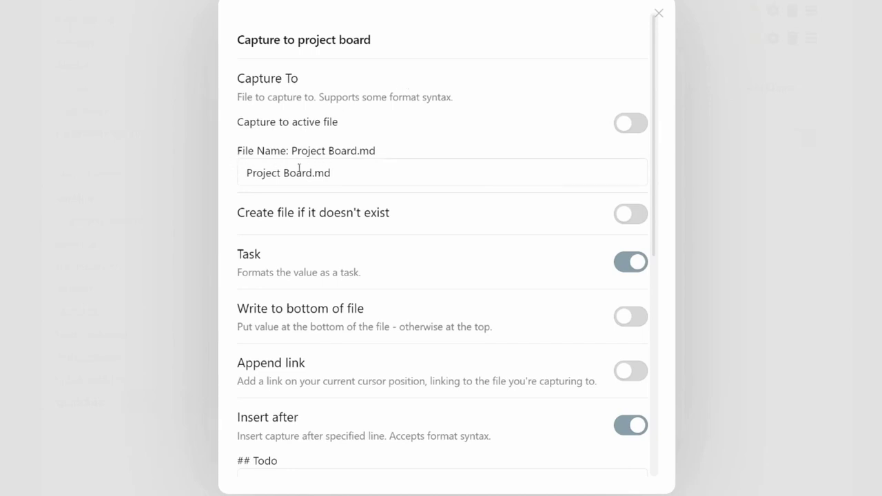
left_click(362, 171)
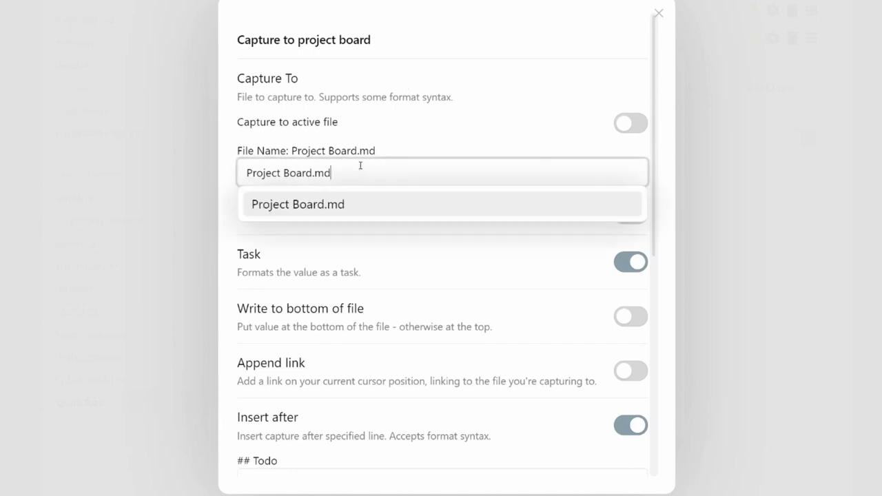
Try prefixing the capture target file name Project Board.md with {{VALUE:Area}}, and remove the prefix again.
left_click(248, 173)
type("{{VALUE:")
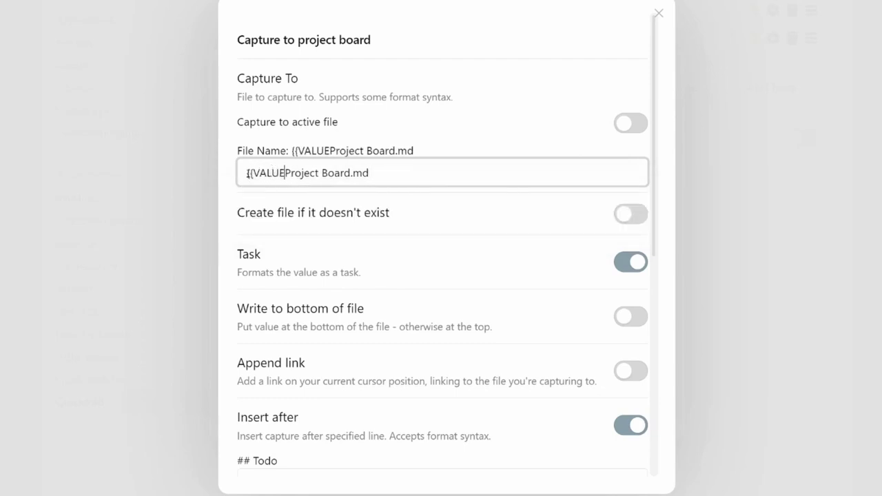
type("Area}}")
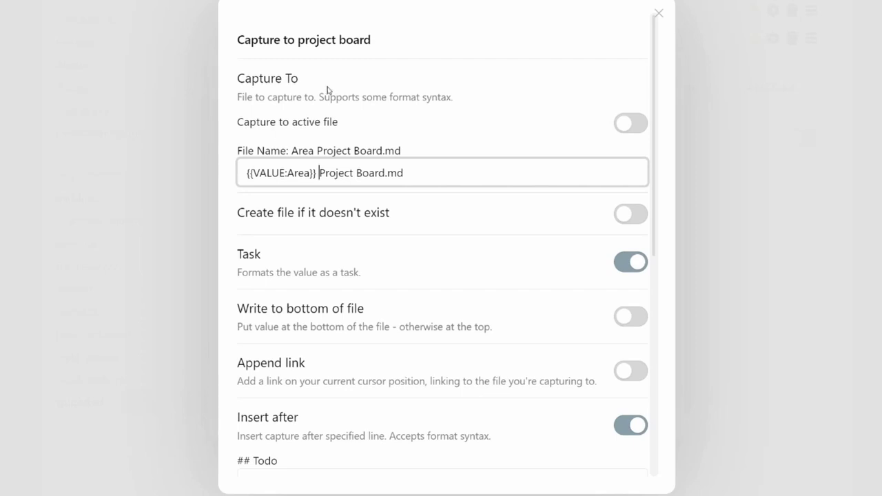
double_click(299, 173)
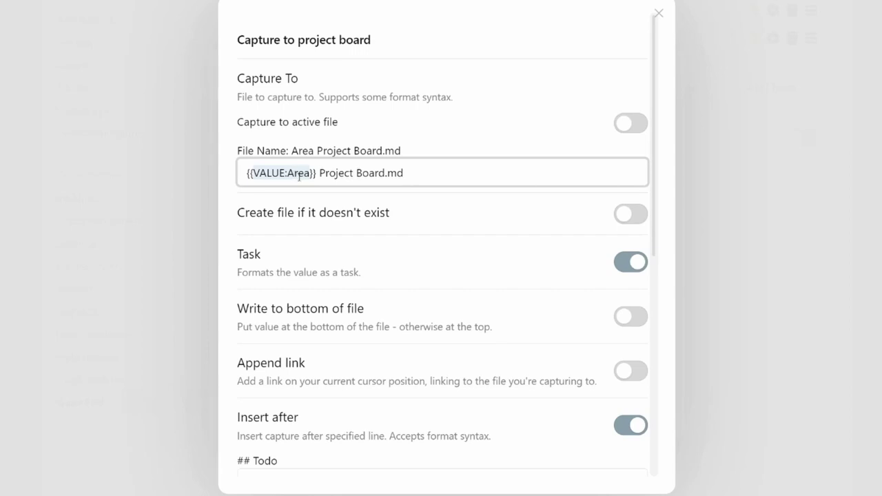
left_click(305, 173)
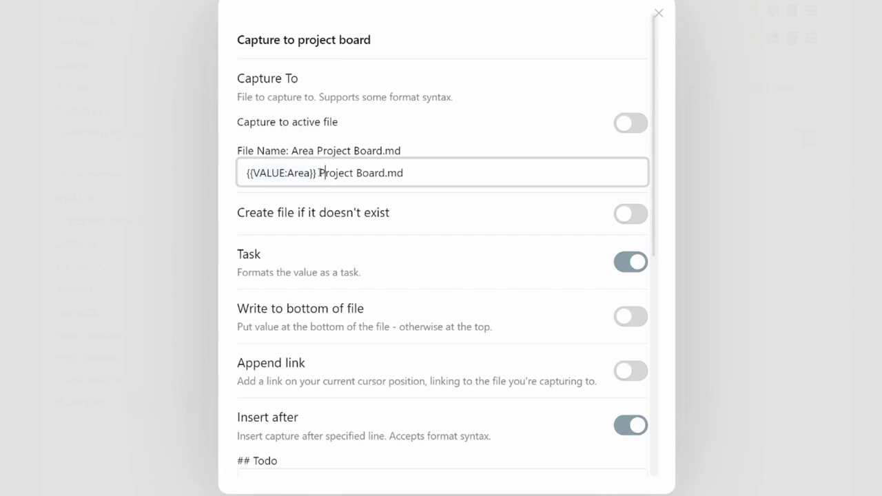
left_click_drag(318, 173, 222, 171)
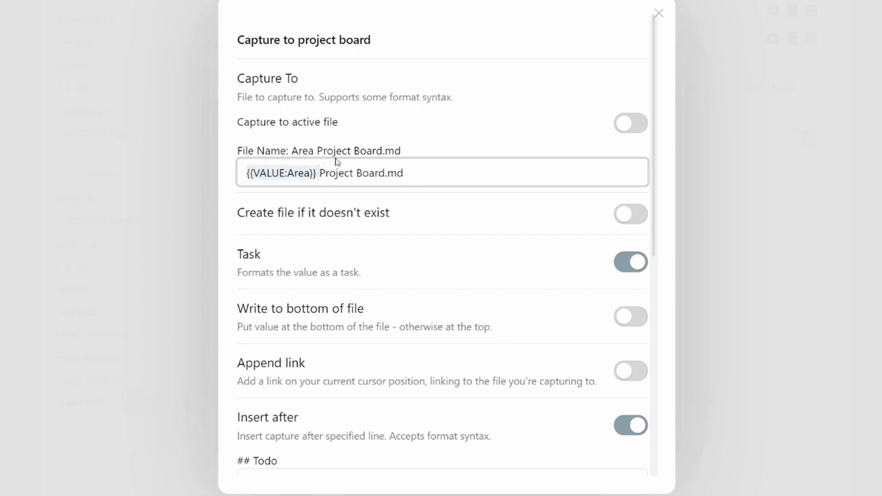
key("BackSpace")
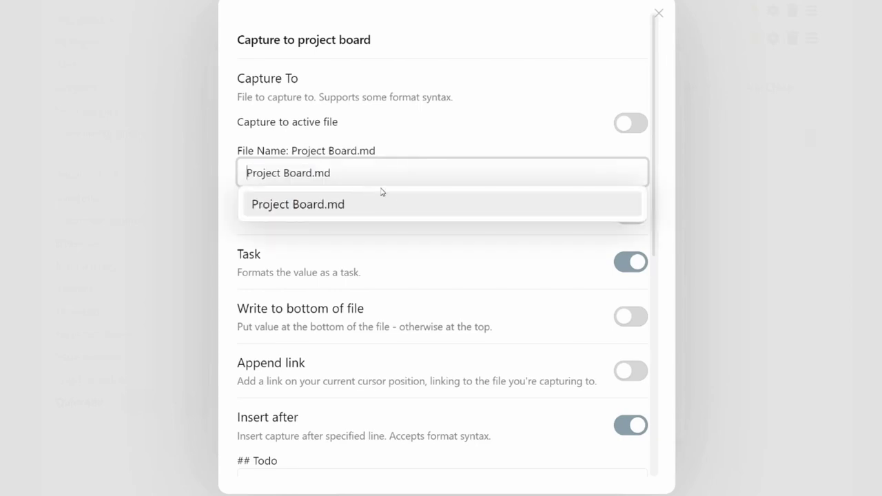
Examine the remaining capture options, including the Insert after line, and return to the QuickAdd choices list.
left_click(404, 131)
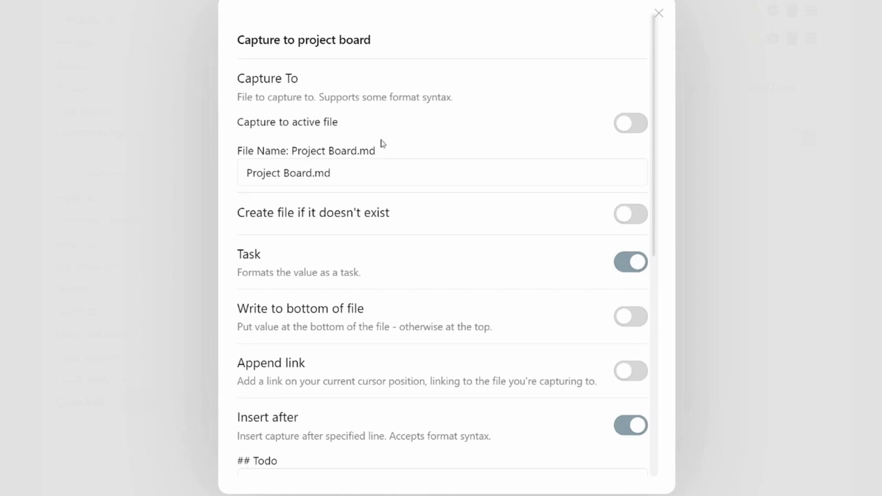
scroll(452, 205, "down", 4)
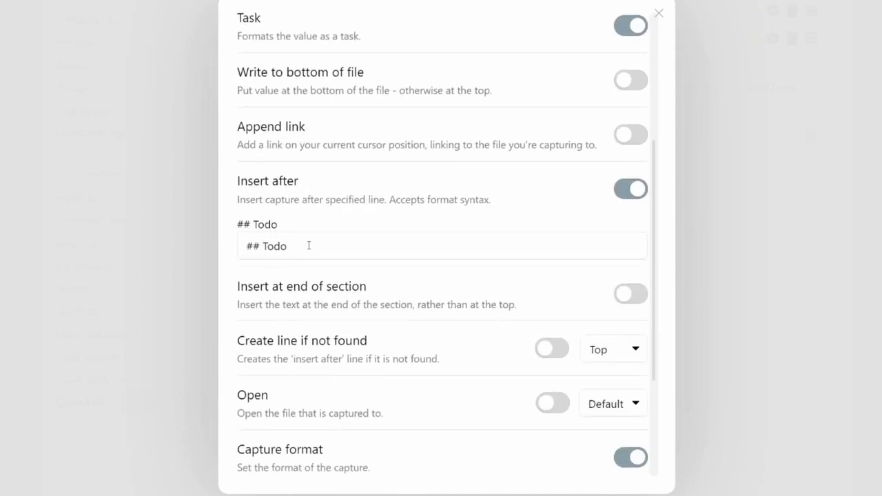
left_click(658, 13)
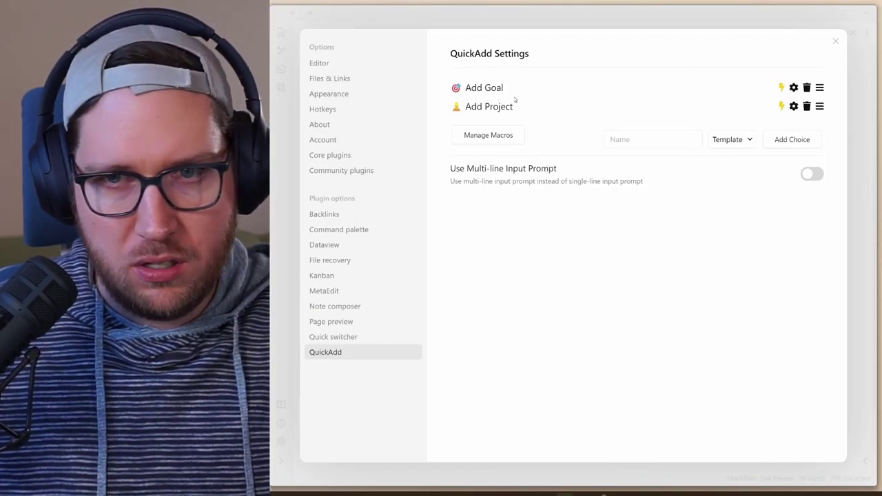
Add a new QuickAdd choice named Test with the Macro type.
left_click(620, 139)
type("Test")
left_click(717, 145)
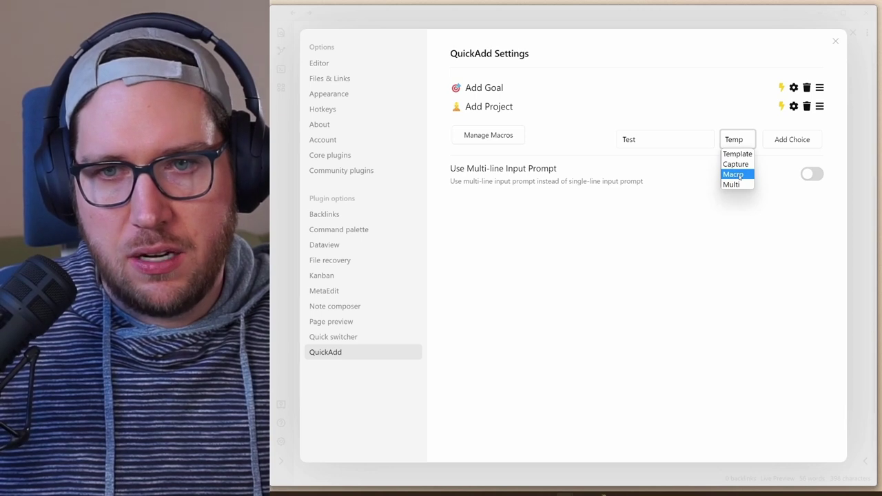
left_click(734, 175)
left_click(791, 142)
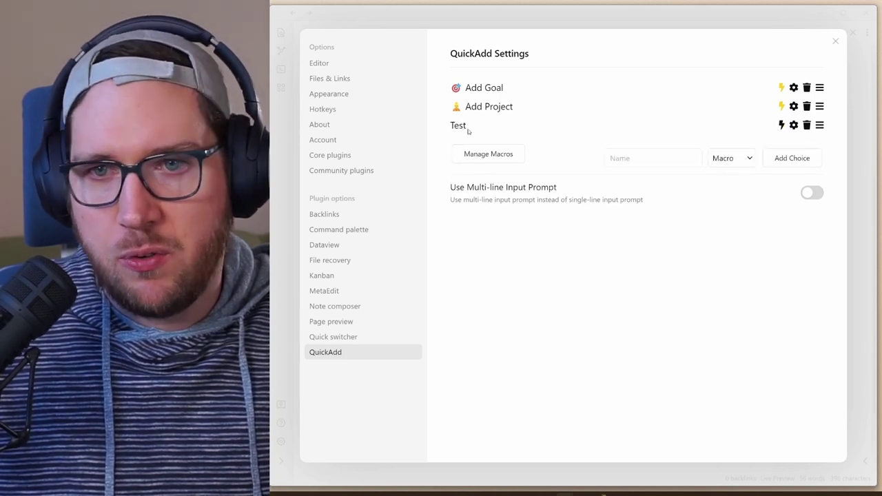
Assign the Add Project macro to the Test choice and enable a command for it.
left_click(794, 125)
left_click(592, 259)
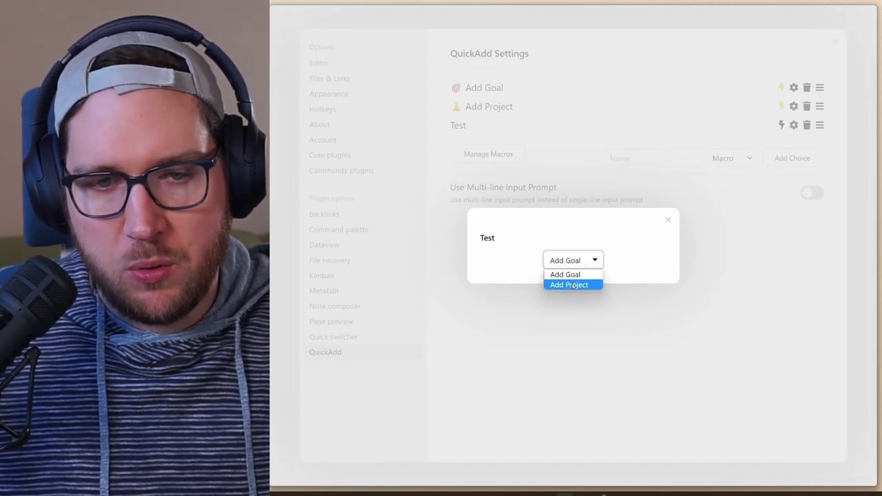
left_click(569, 284)
left_click(667, 219)
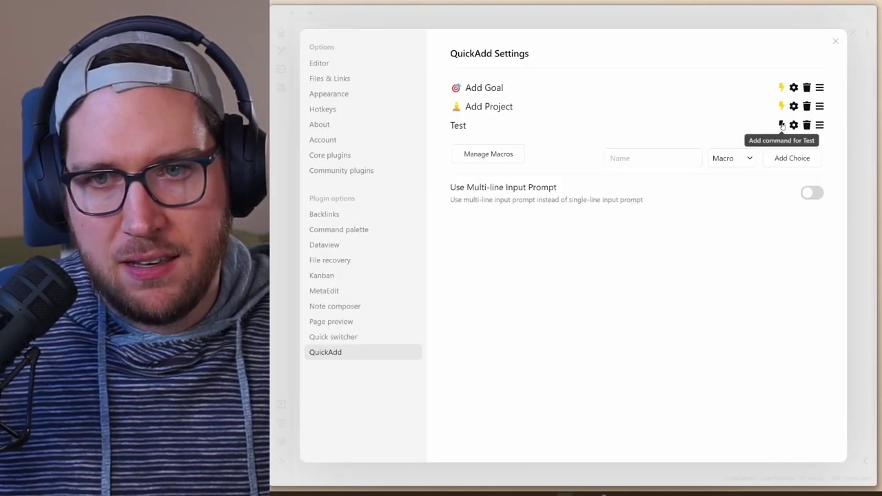
left_click(781, 125)
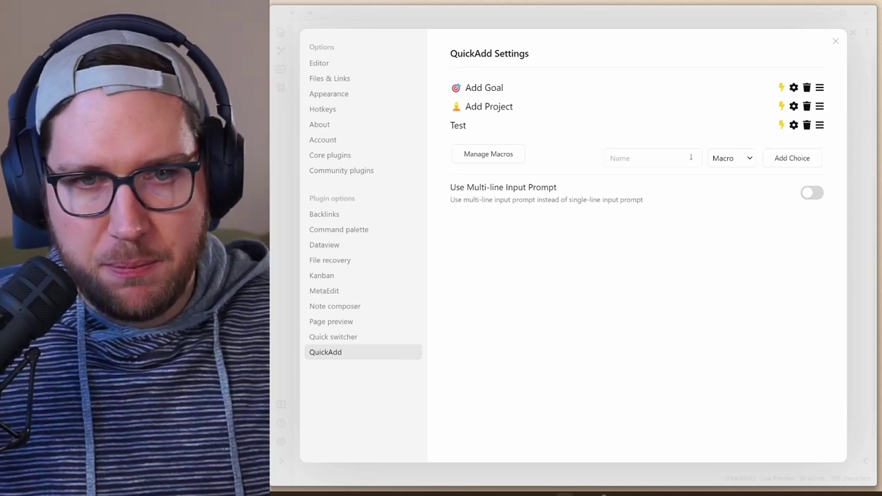
Open the MetaEdit settings and examine the Kanban Board Helper's boards, linked properties and possible values, including the Project Board's status property.
left_click(333, 292)
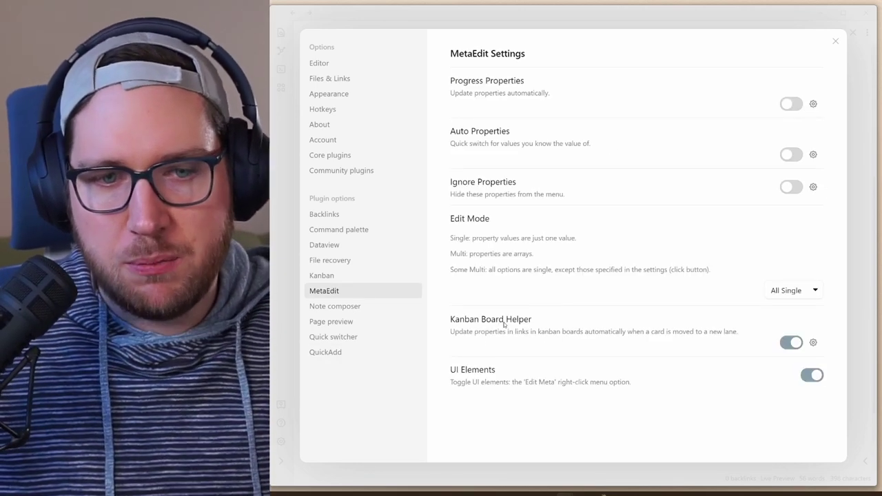
left_click(814, 342)
scroll(644, 202, "down", 2)
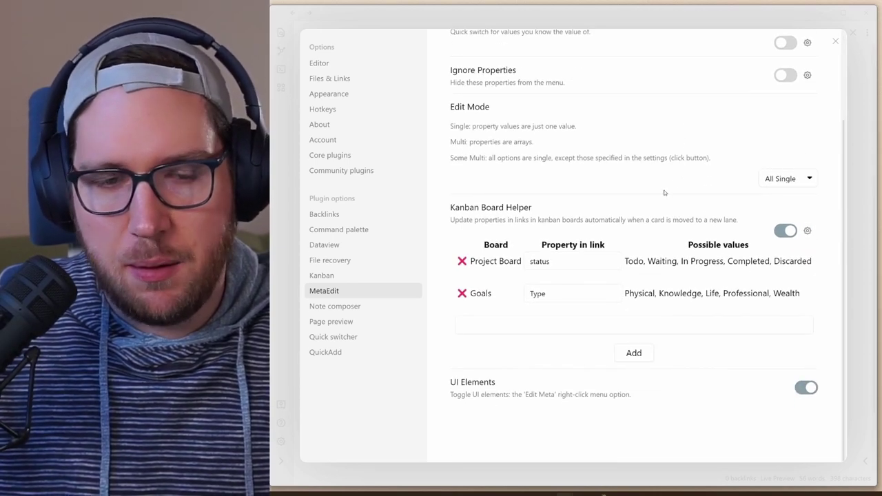
left_click(543, 326)
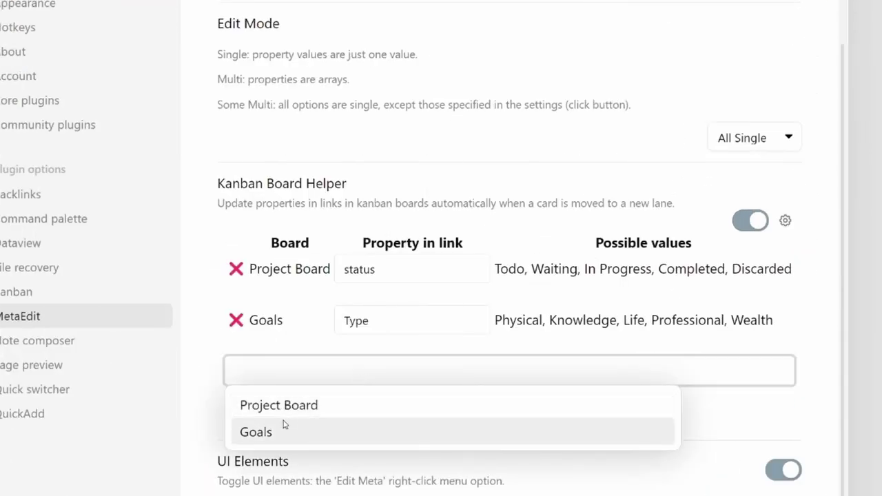
left_click(404, 197)
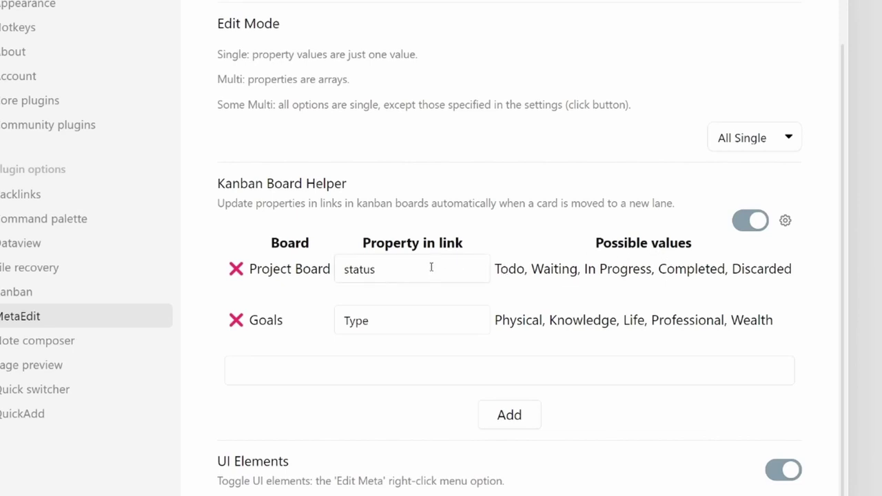
double_click(385, 272)
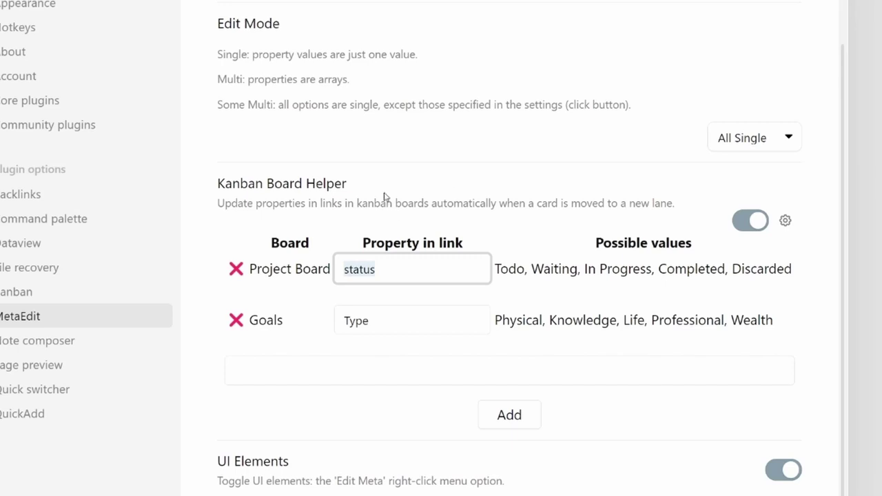
left_click(390, 269)
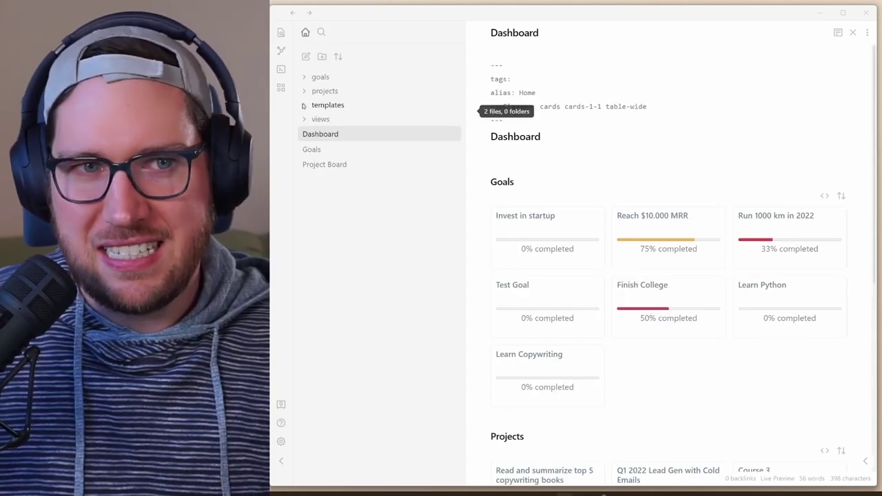
Open goal_item_template from the templates folder and examine its alias, Target, Reason and Timespan value prompts.
left_click(331, 105)
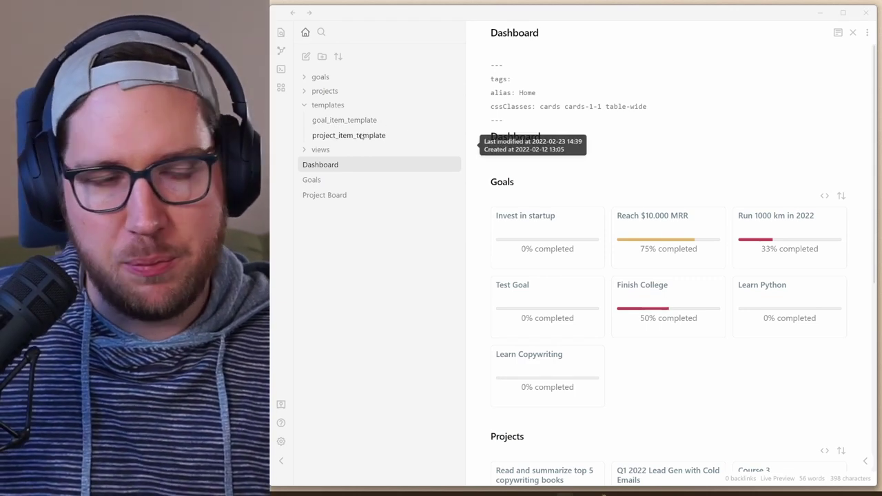
left_click(333, 127)
left_click_drag(521, 92, 588, 93)
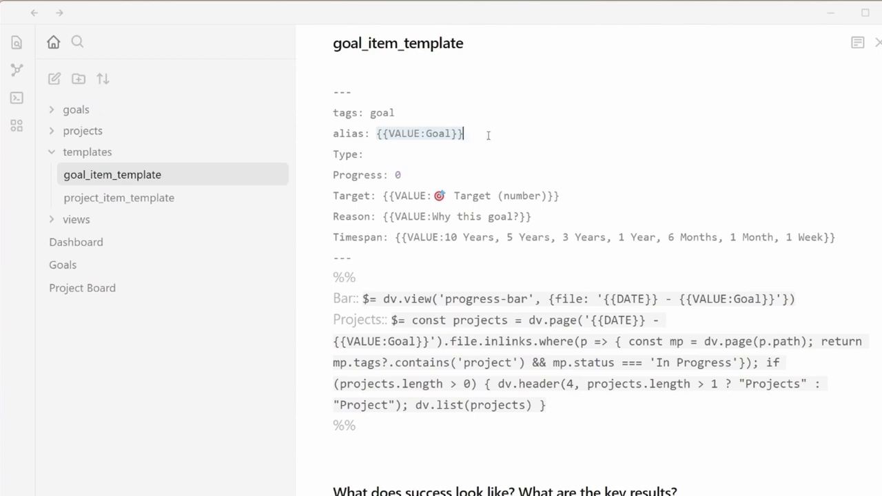
left_click(457, 134)
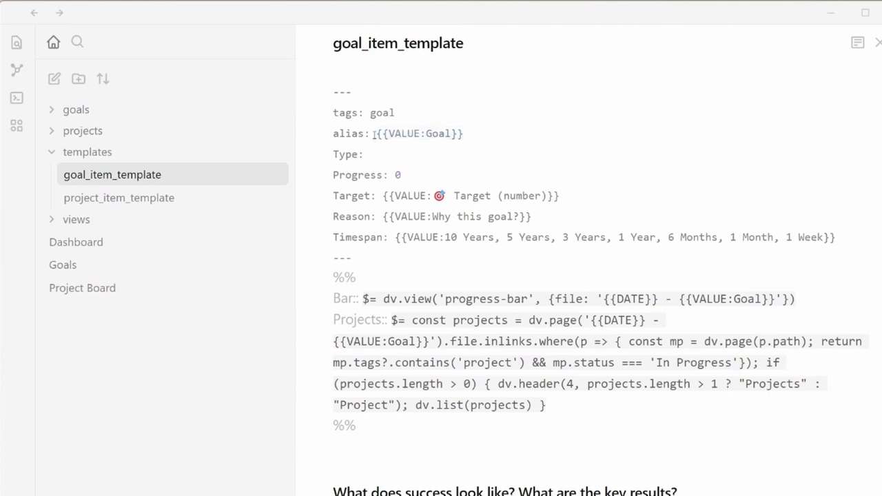
left_click_drag(494, 131, 387, 133)
left_click_drag(557, 196, 383, 196)
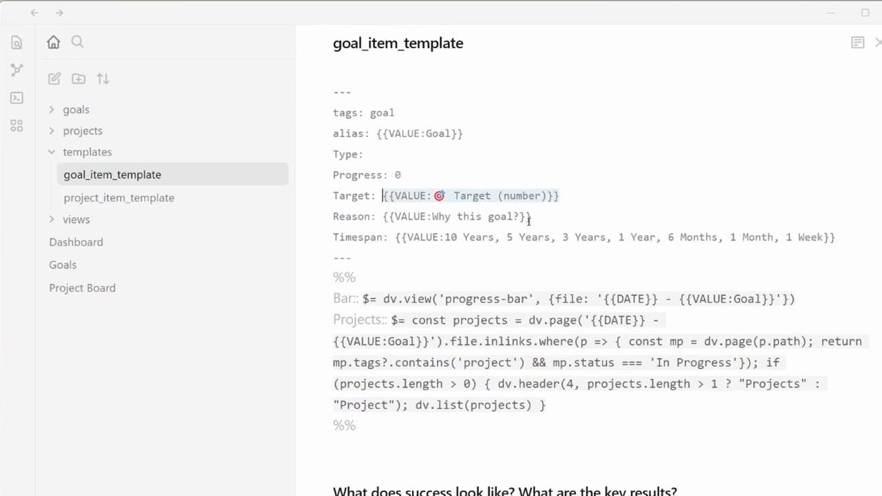
left_click_drag(541, 219, 839, 236)
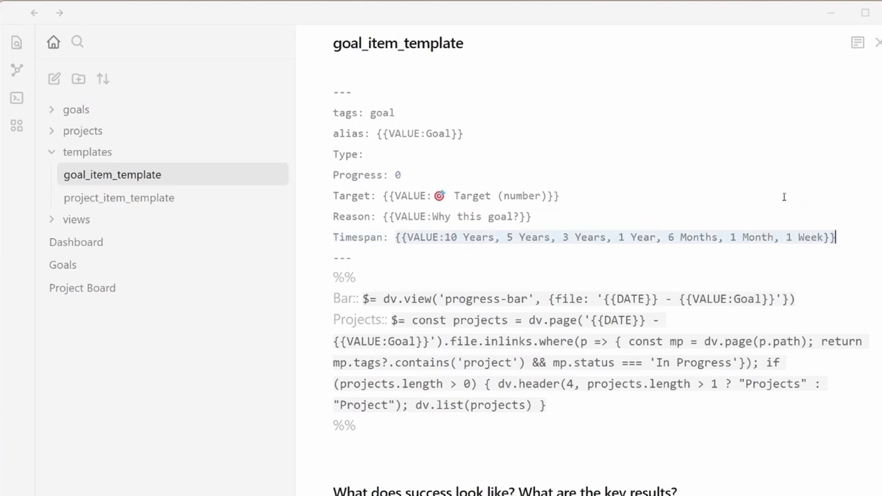
left_click(536, 237)
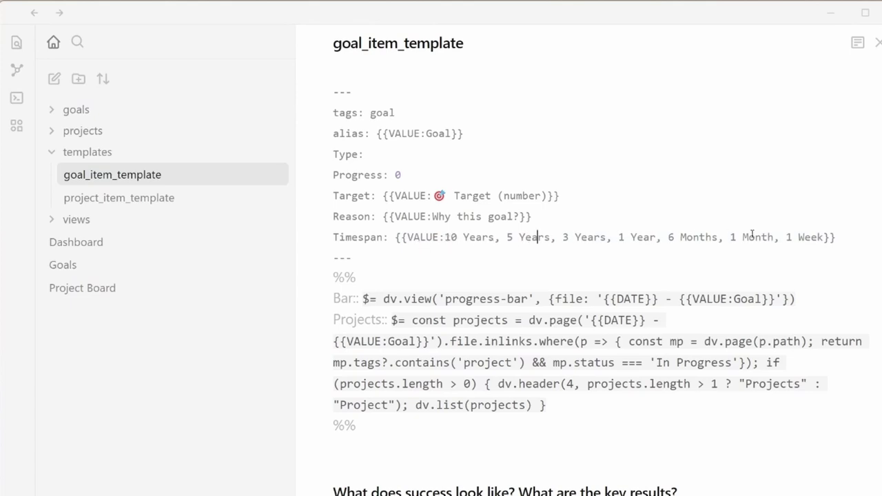
Open project_item_template to examine its alias and subtitle prompts, and view the notes in the goals and projects folders.
left_click(131, 198)
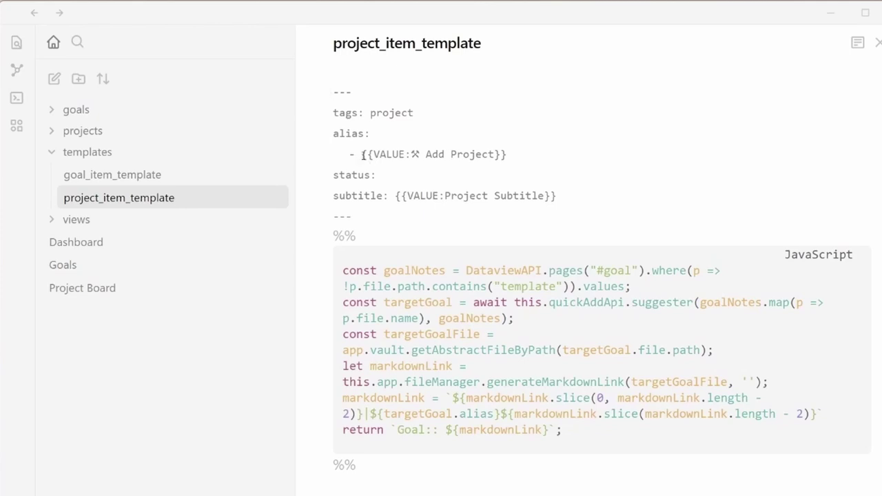
left_click_drag(364, 154, 522, 153)
left_click_drag(569, 196, 397, 196)
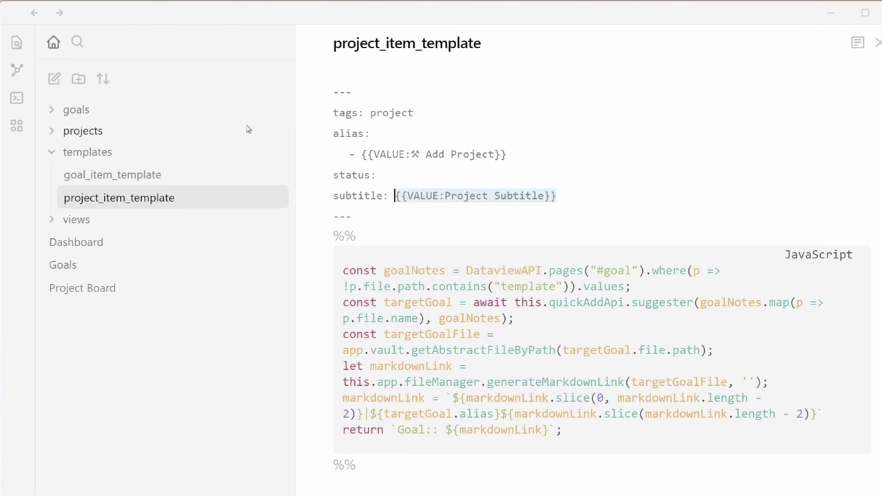
left_click(59, 111)
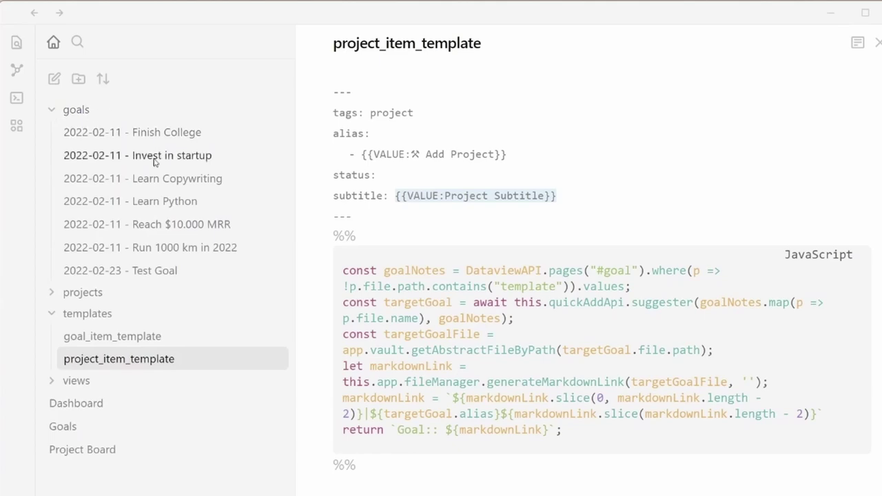
left_click(56, 112)
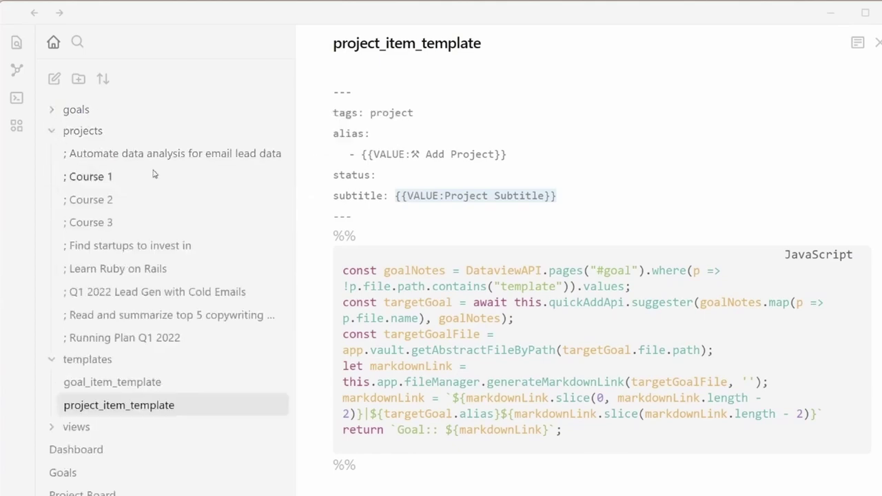